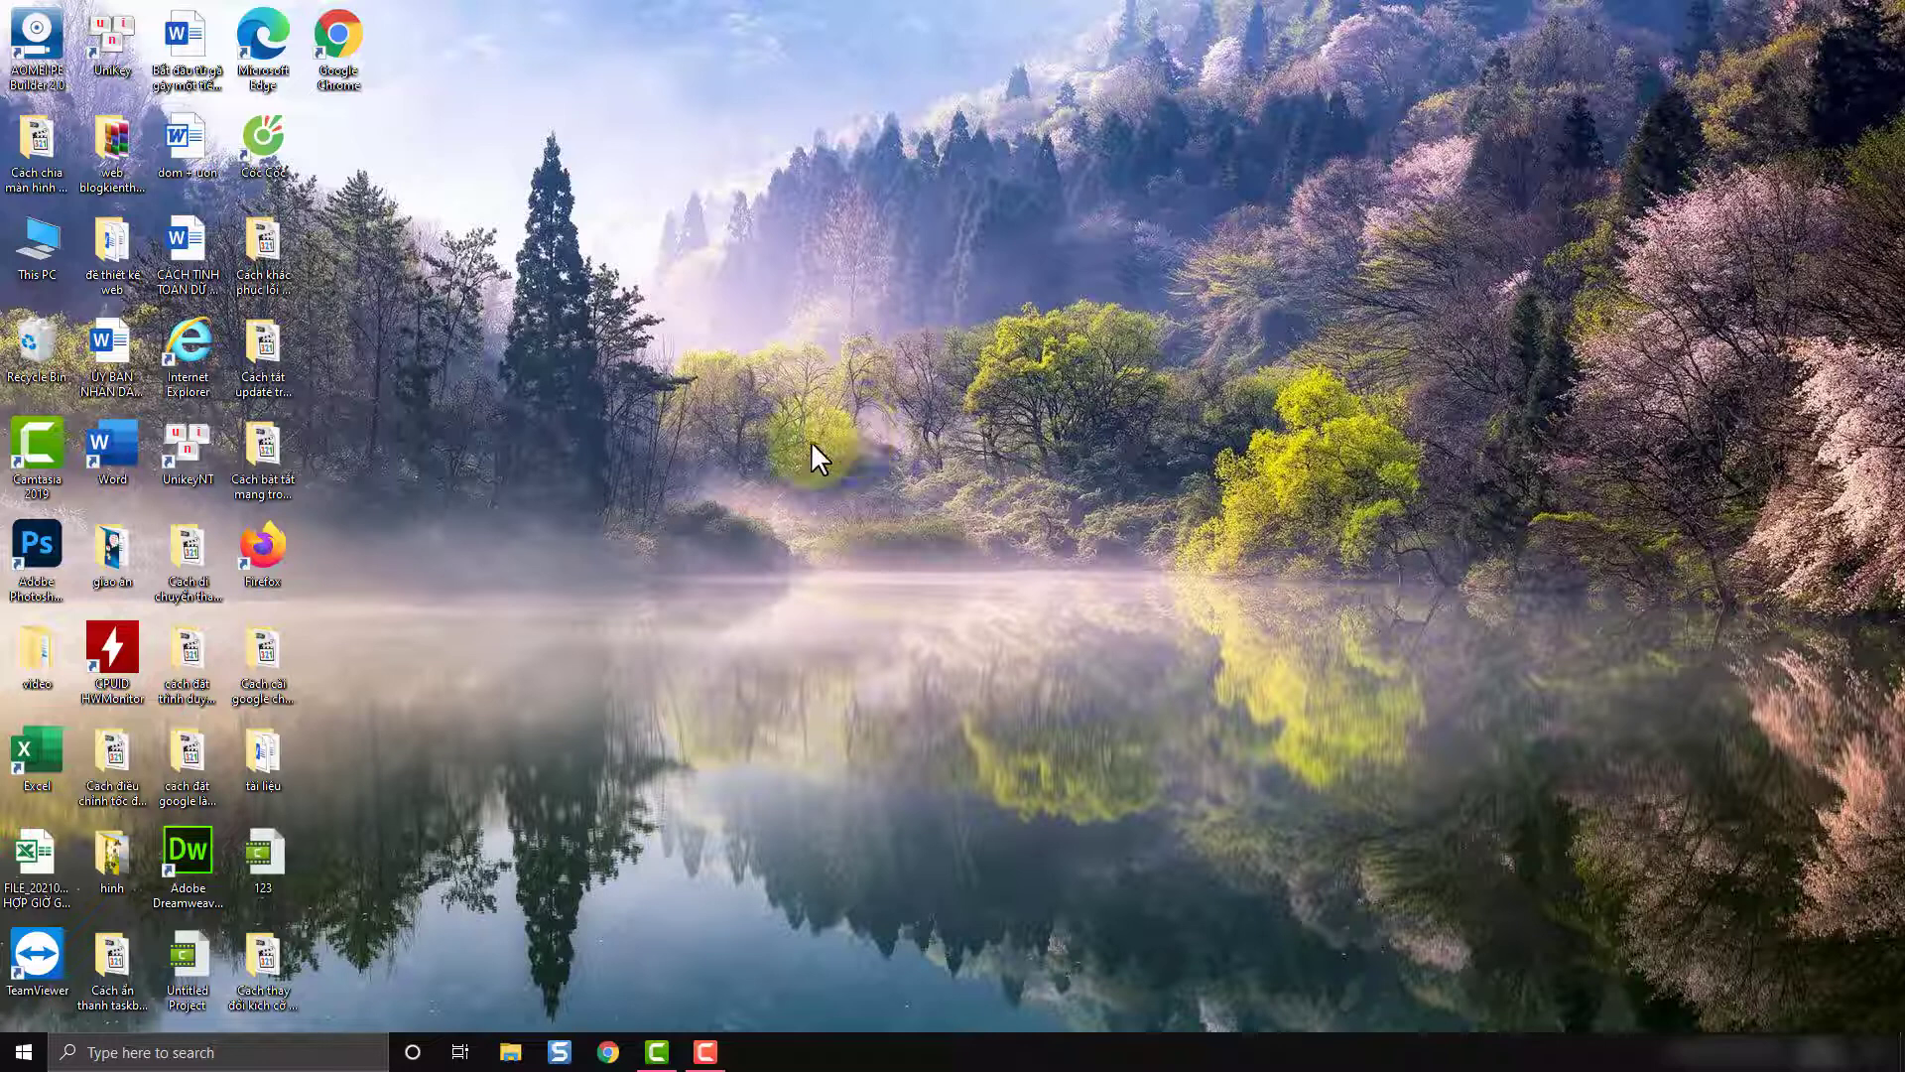
# Step: Open the Colors page of the Windows Personalization settings
pyautogui.click(19, 1054)
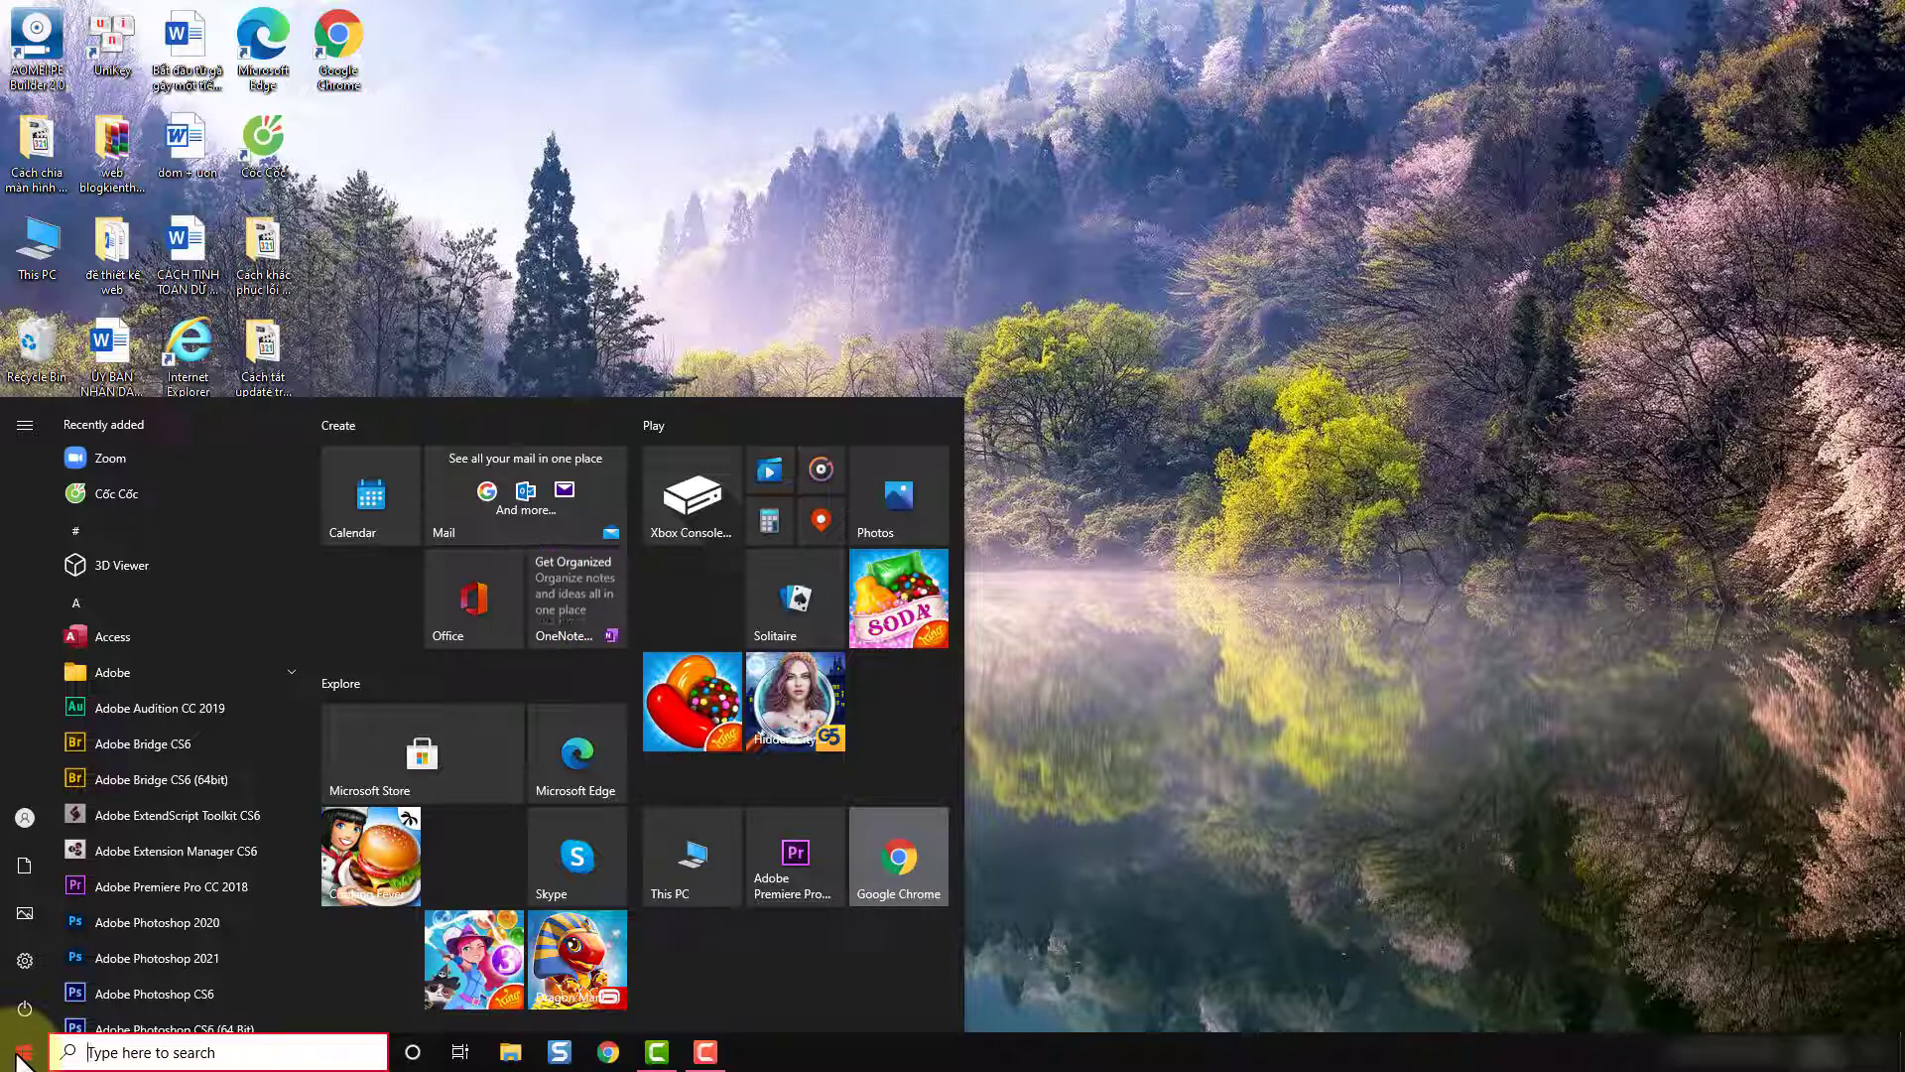
pyautogui.moveTo(18, 964)
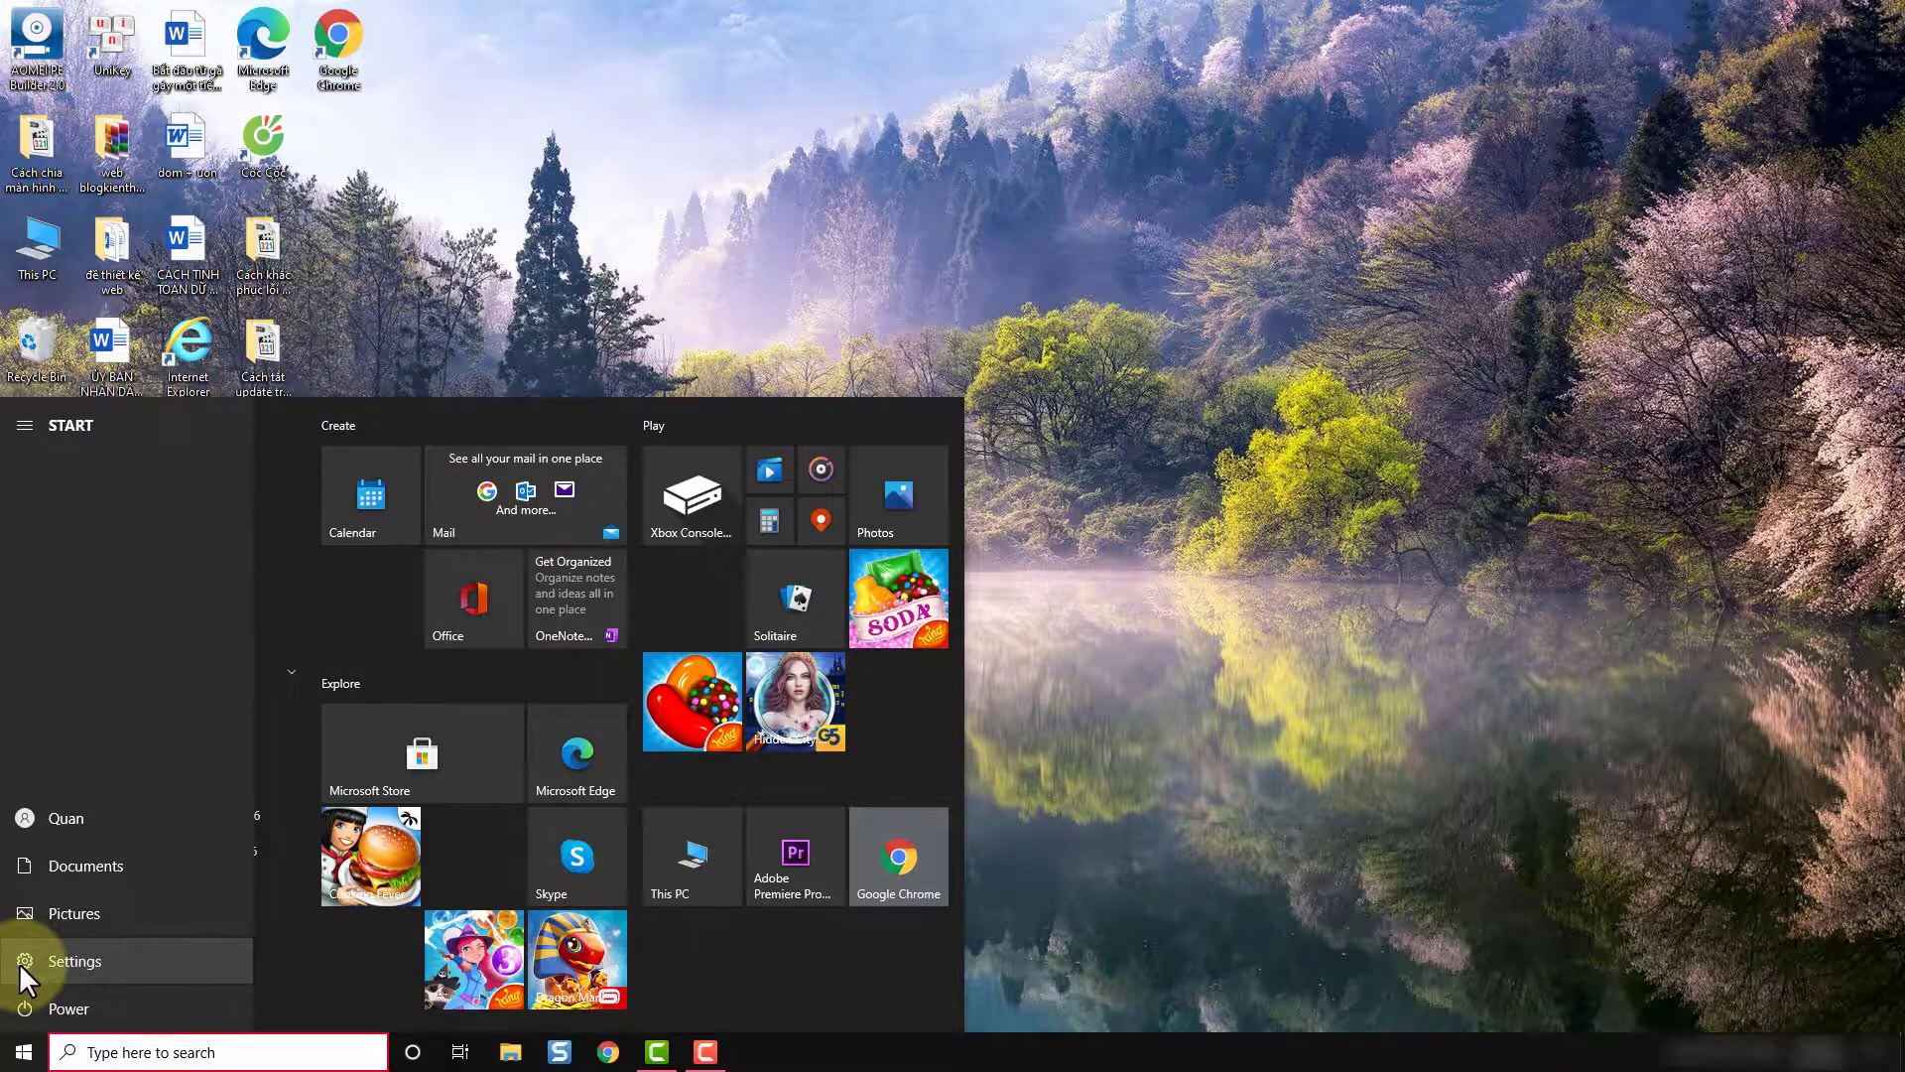
pyautogui.click(20, 963)
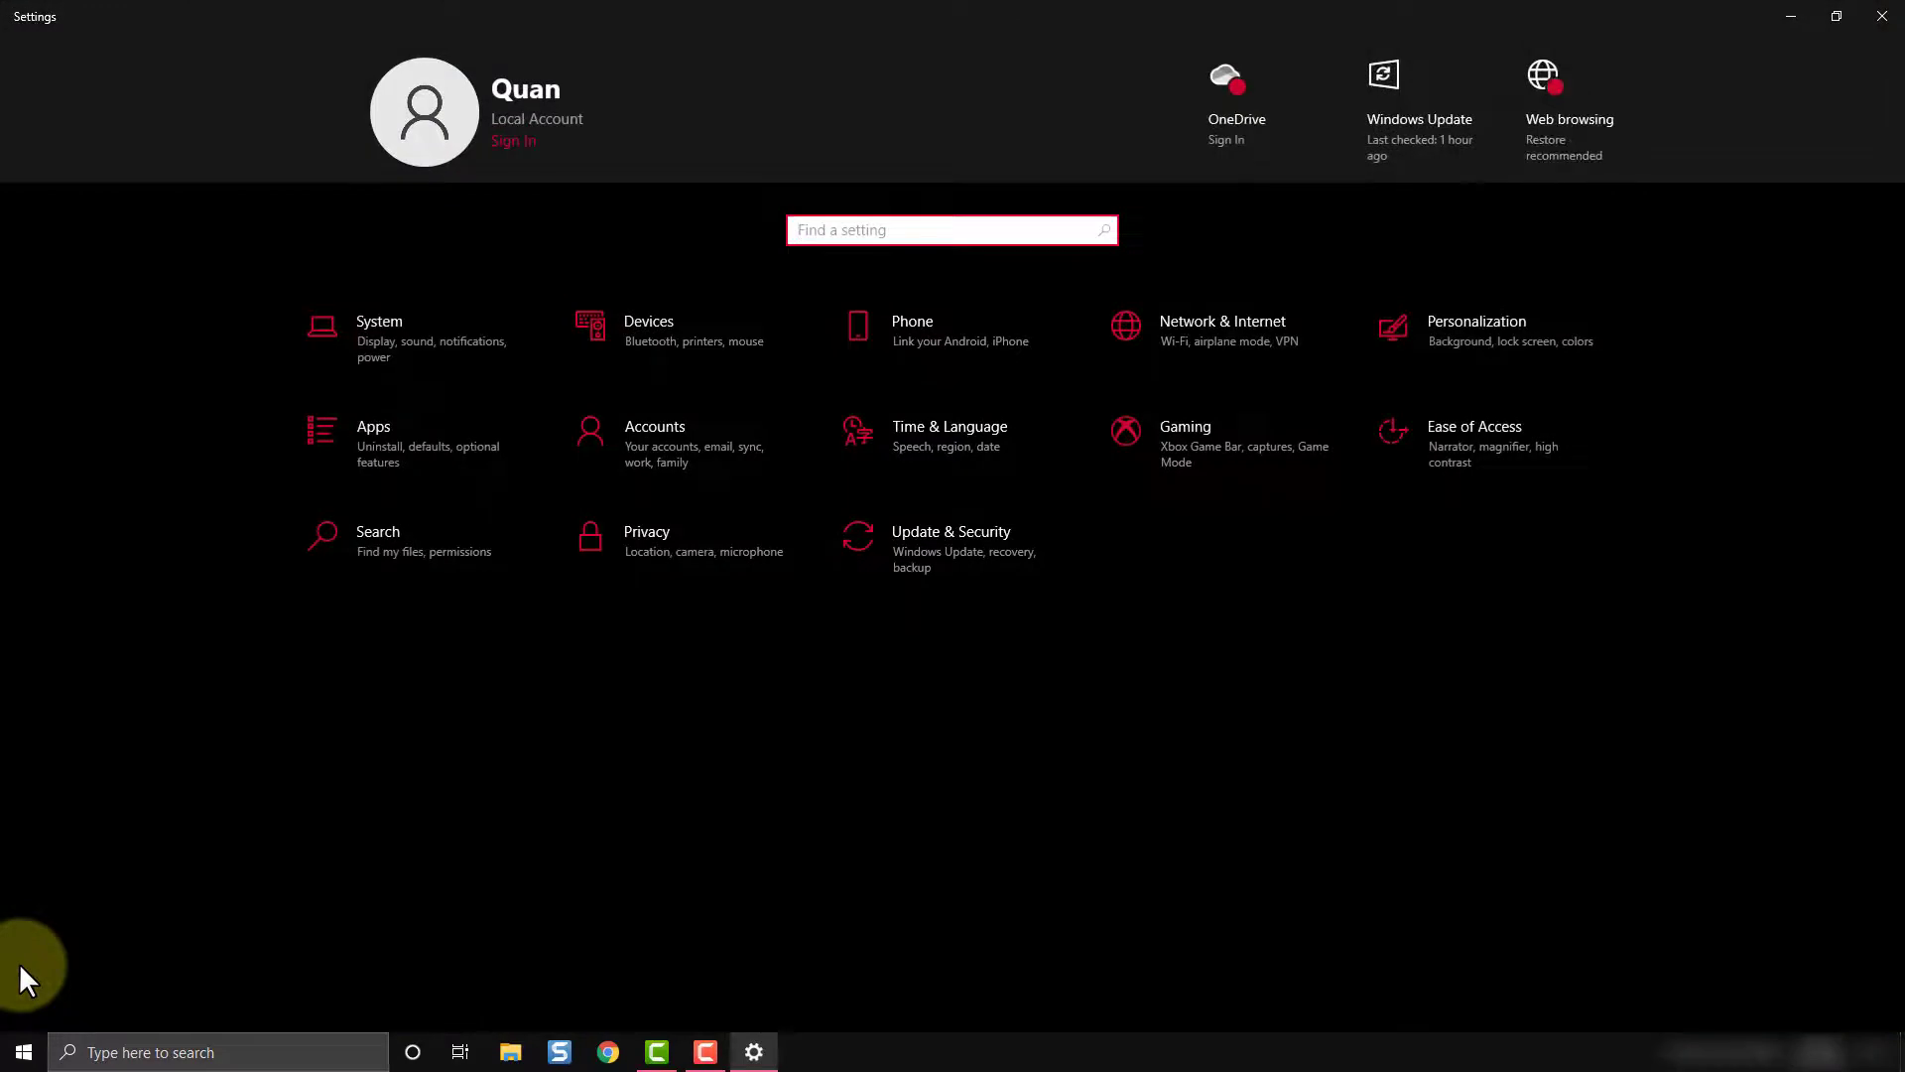
pyautogui.click(1446, 350)
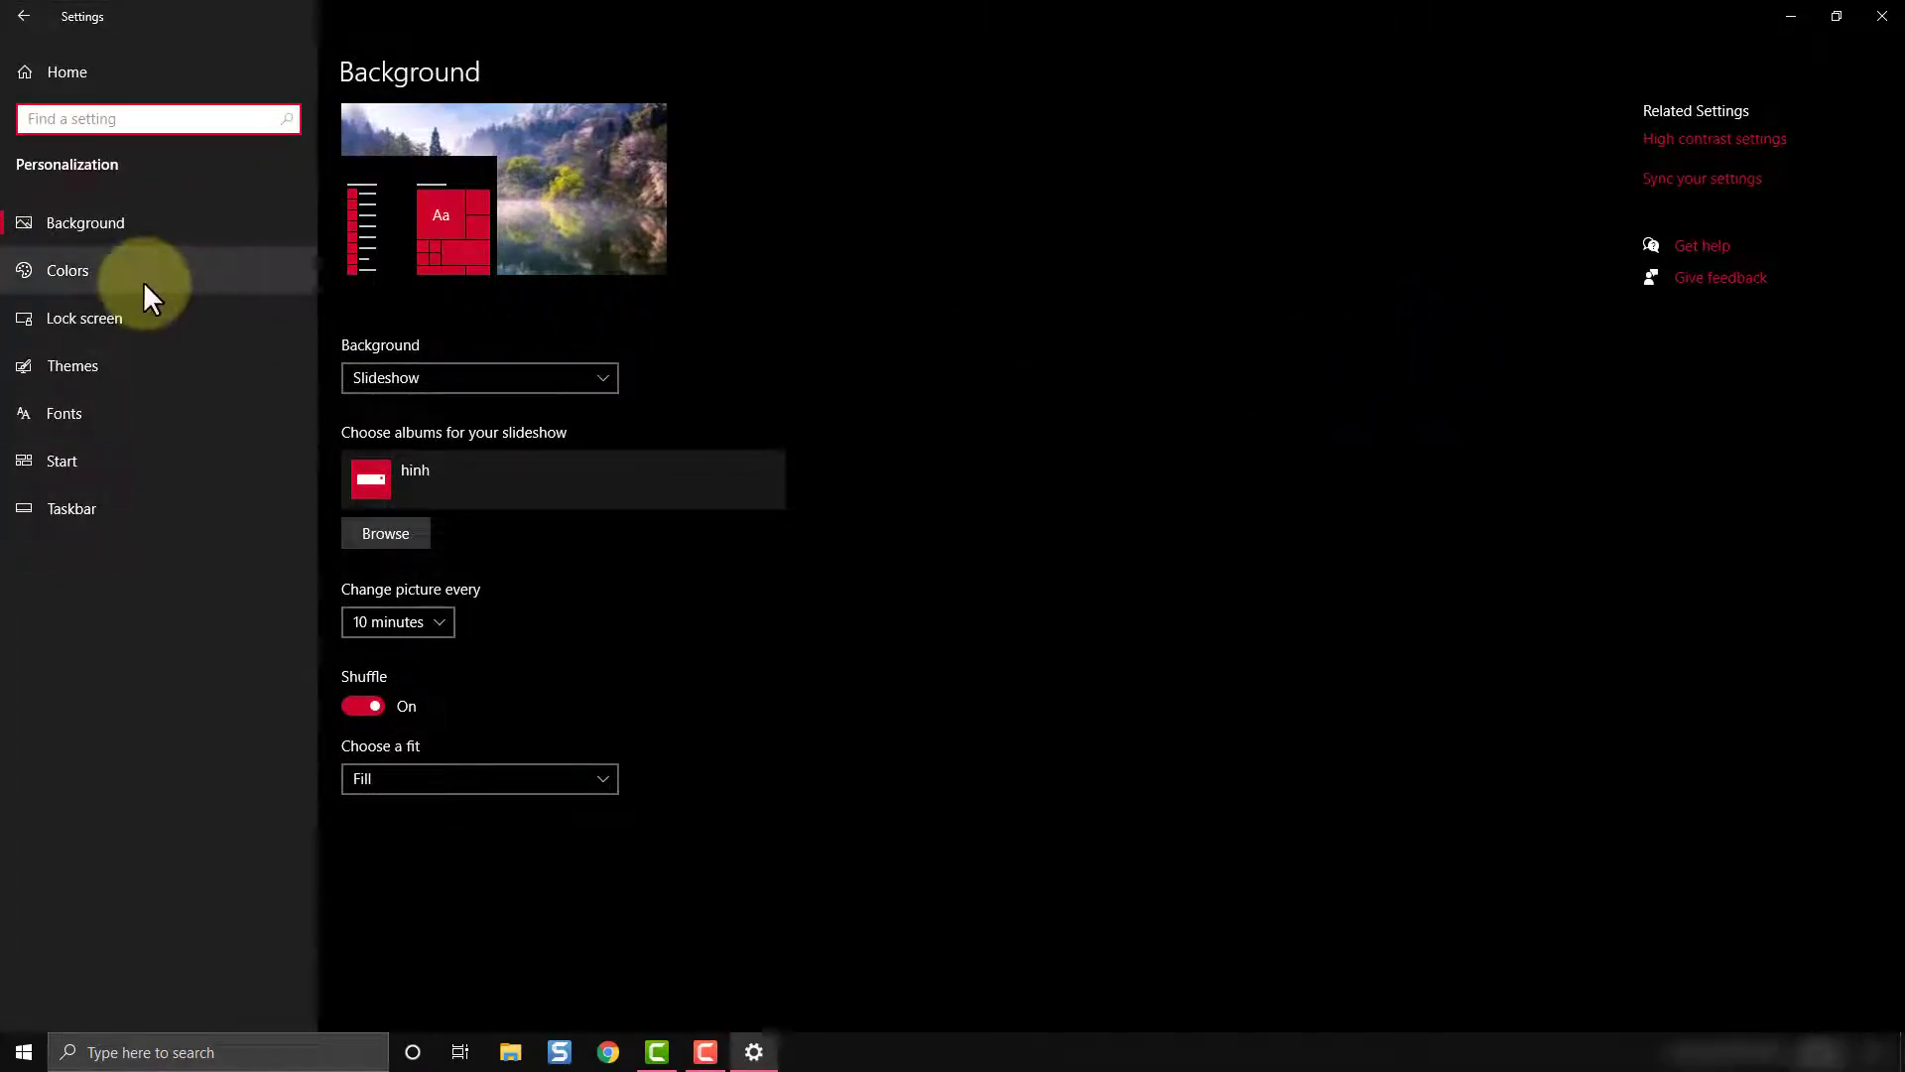
pyautogui.click(51, 266)
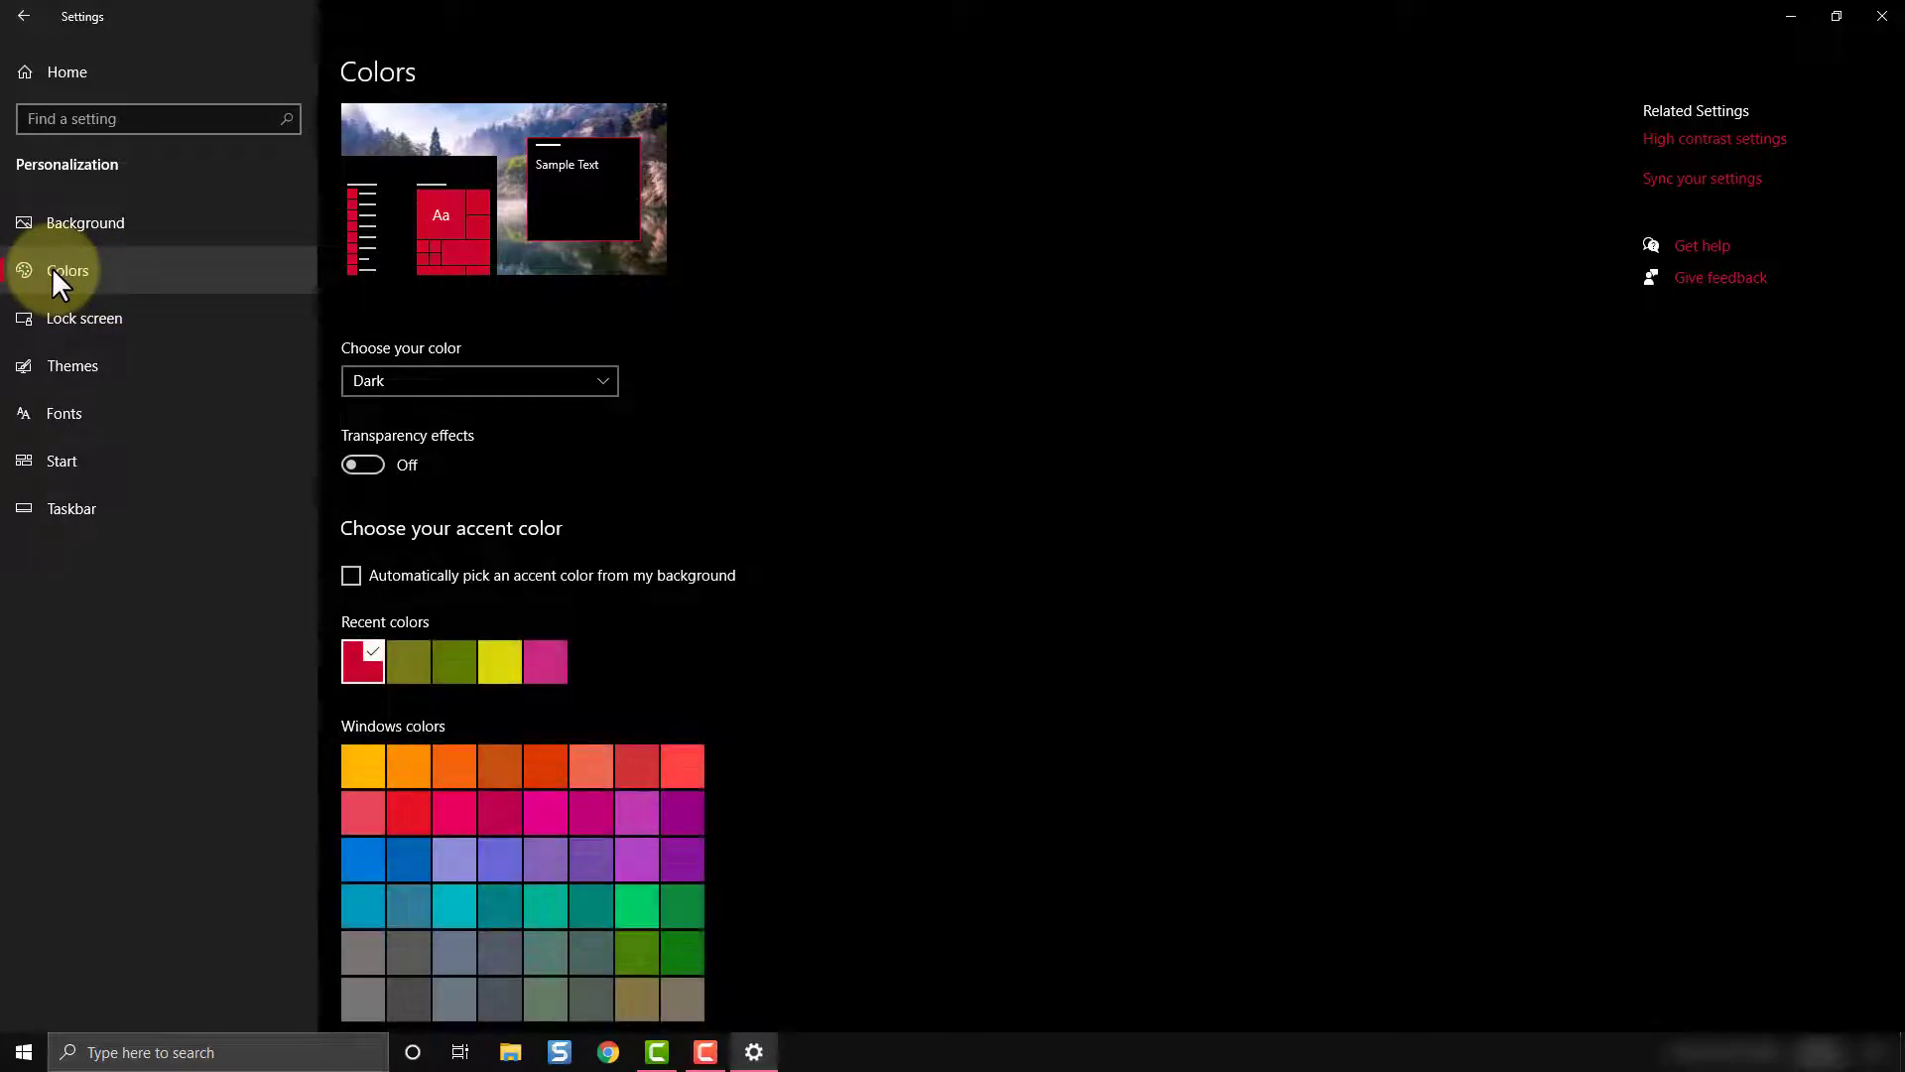
# Step: Set the accent color to Mint light, show it on Start, taskbar, and action center, and check it on the Start menu
pyautogui.scroll(-3, 553, 561)
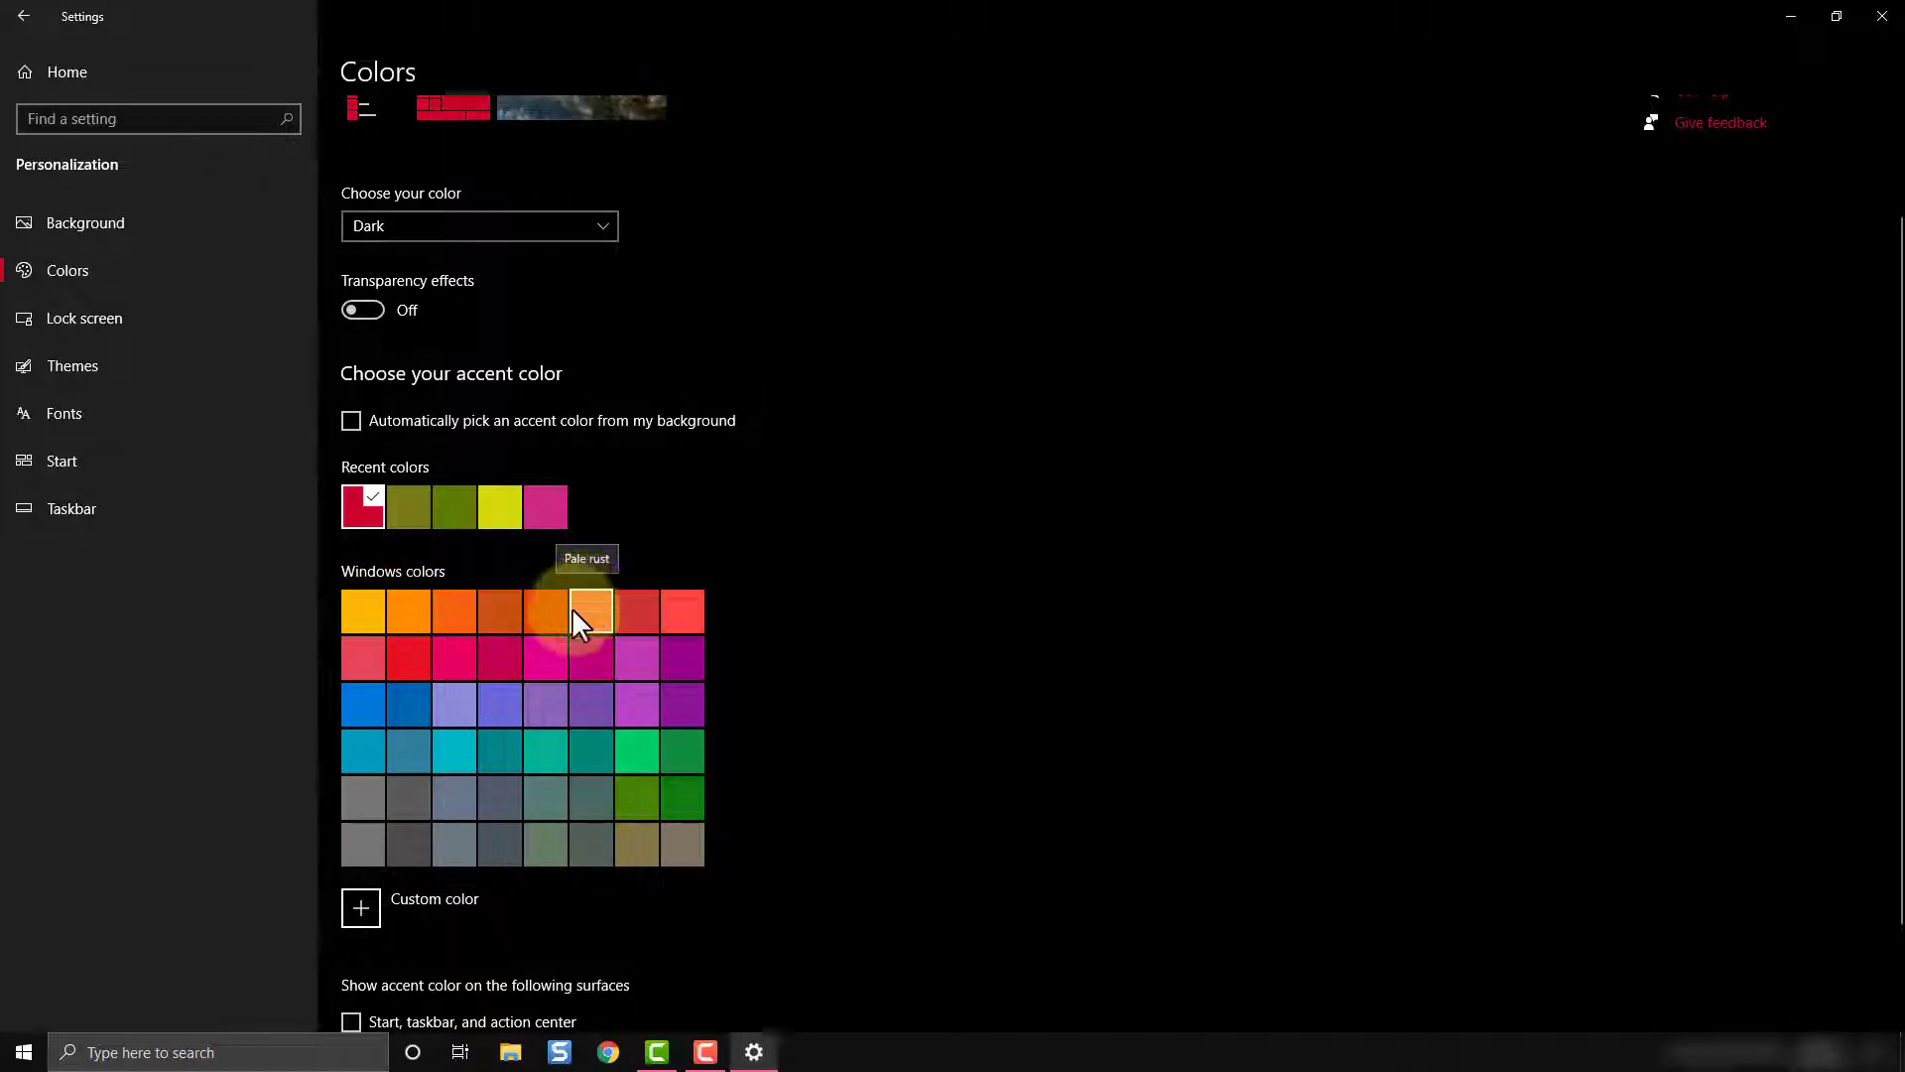
pyautogui.click(547, 740)
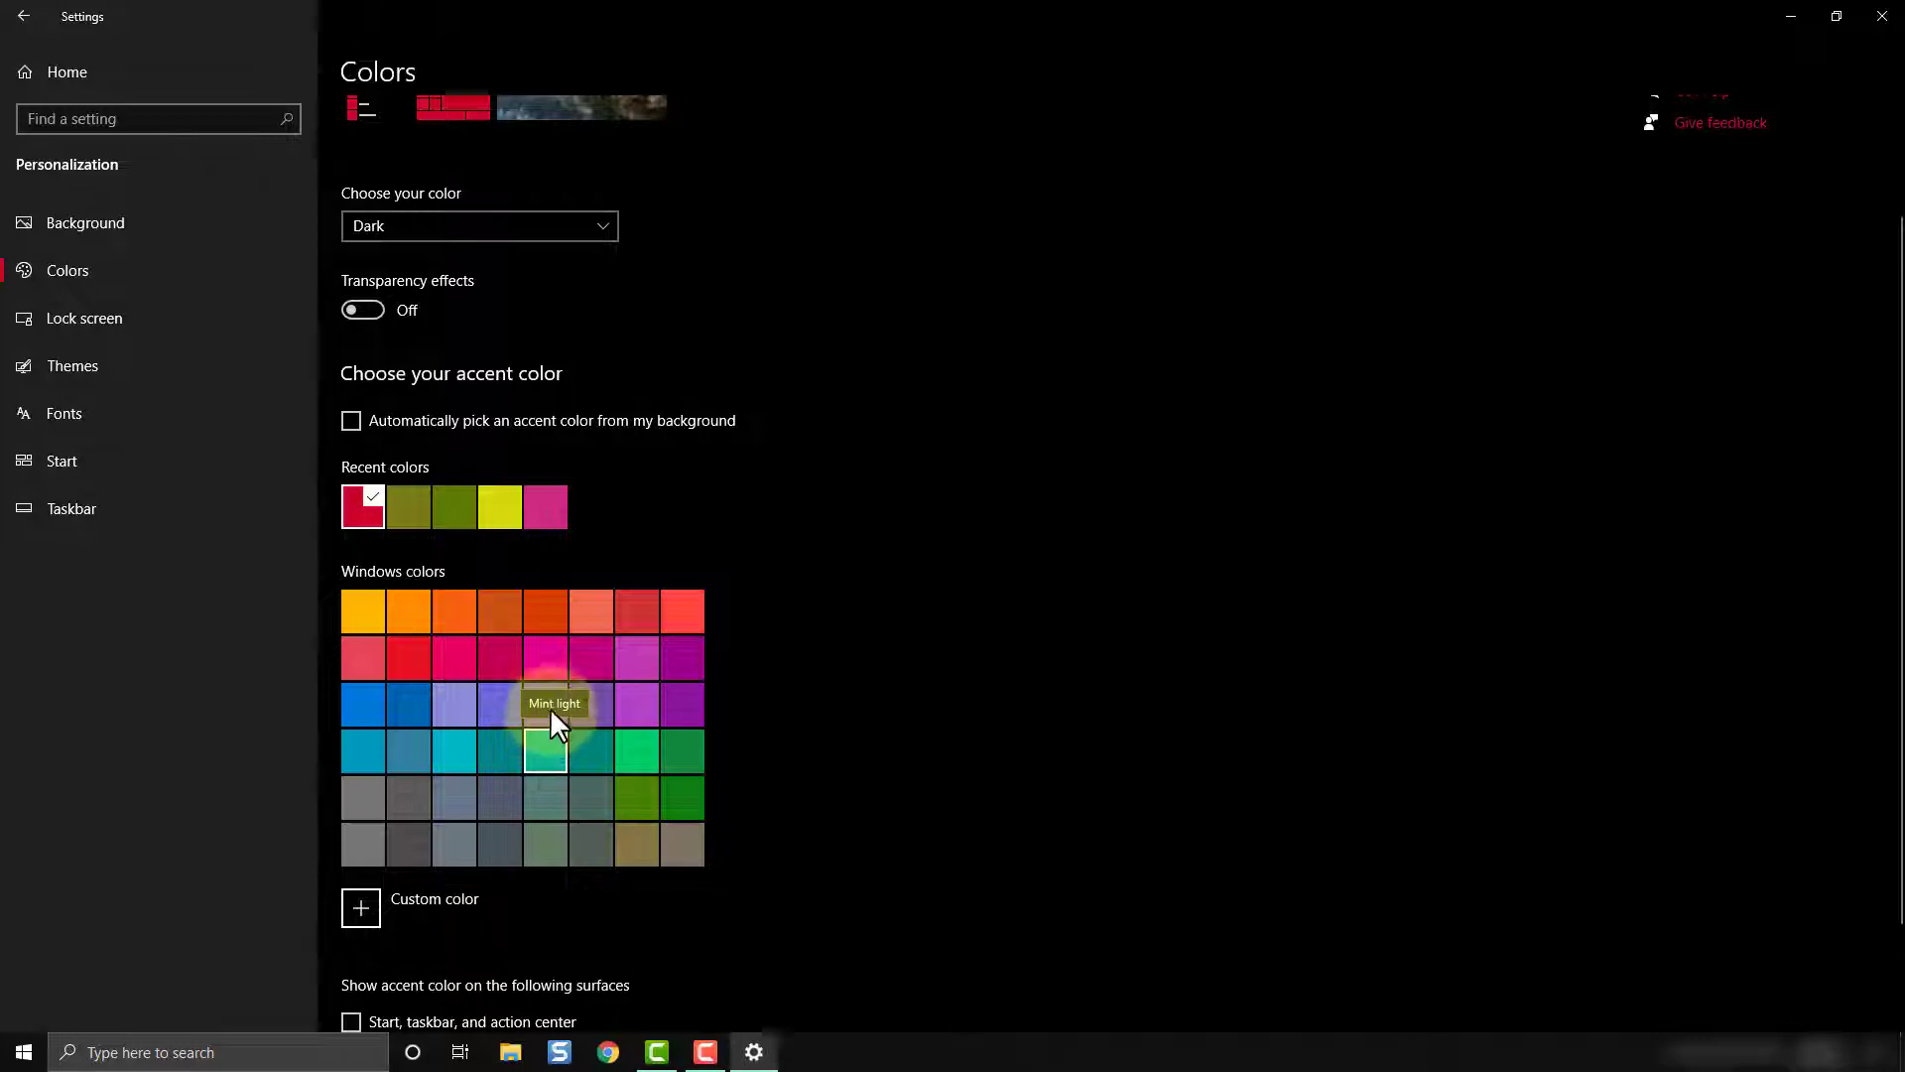
pyautogui.scroll(-2, 502, 723)
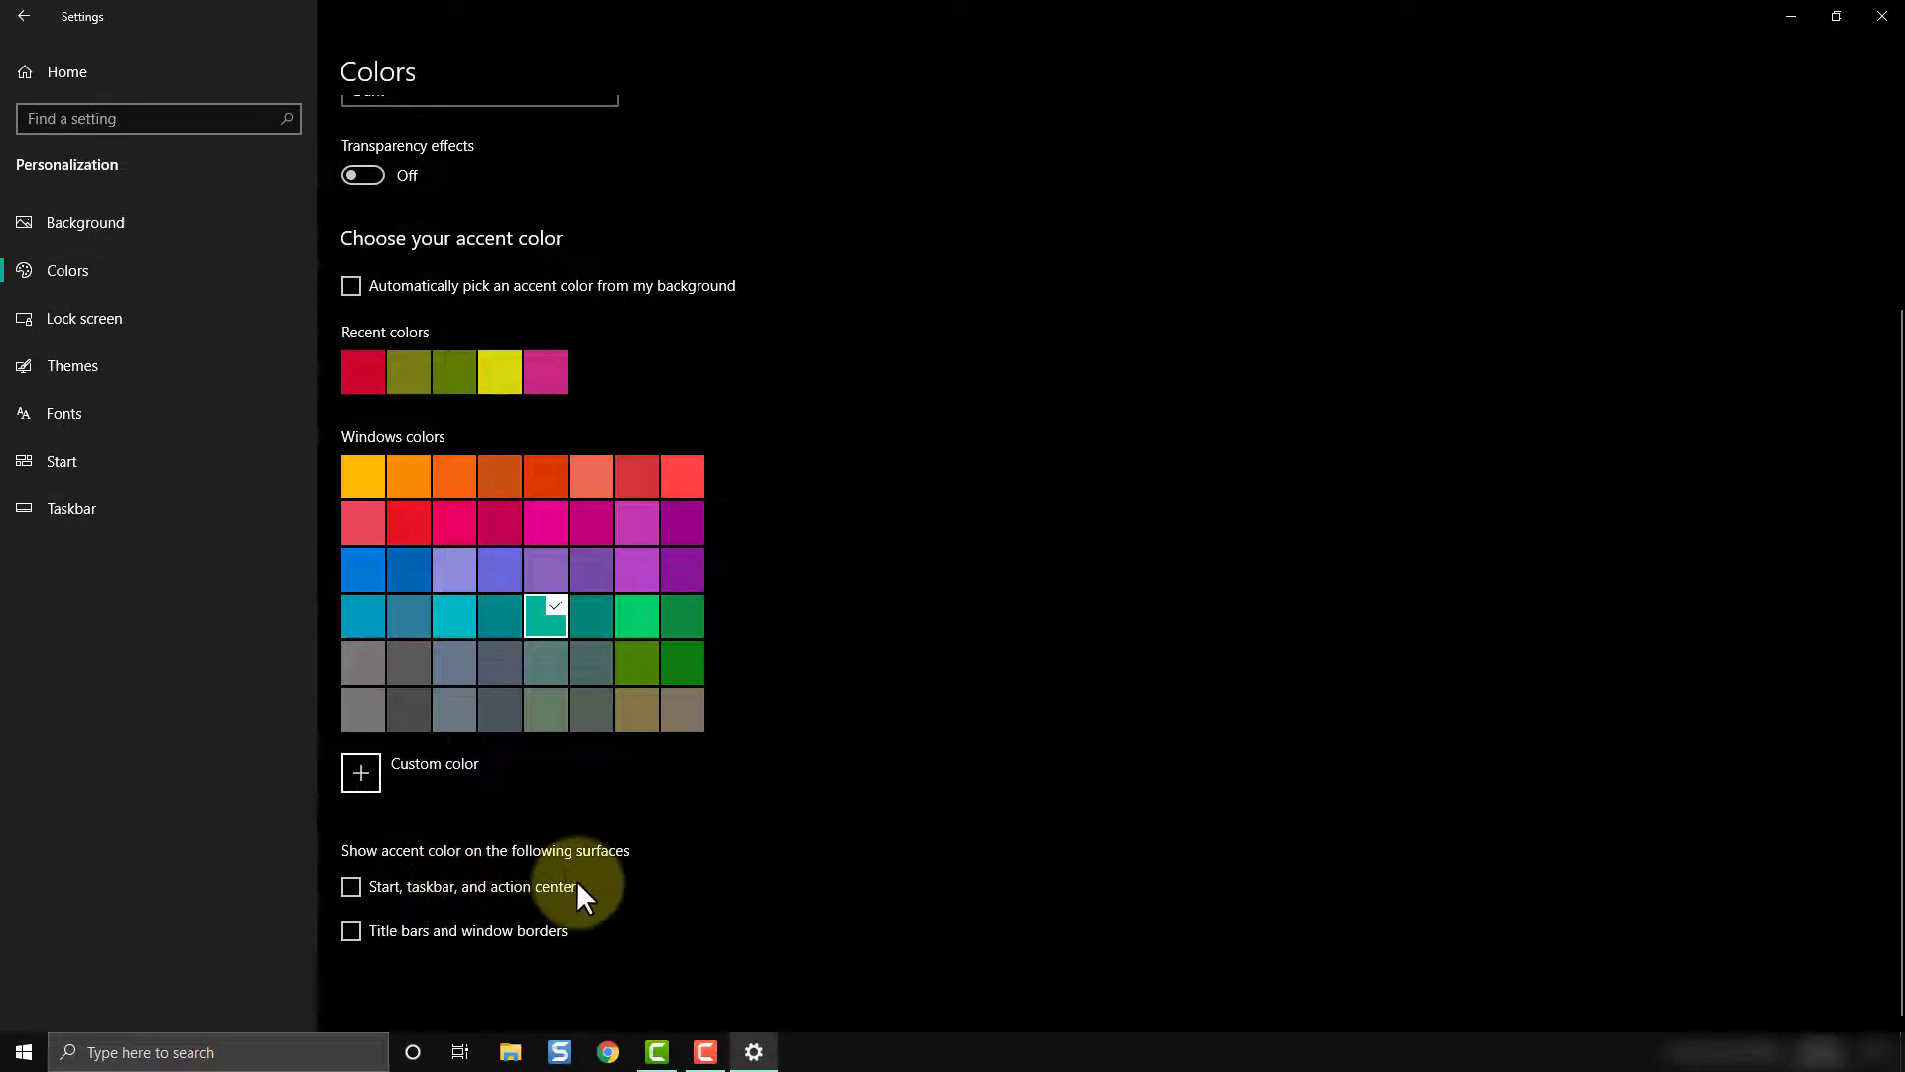
pyautogui.click(350, 884)
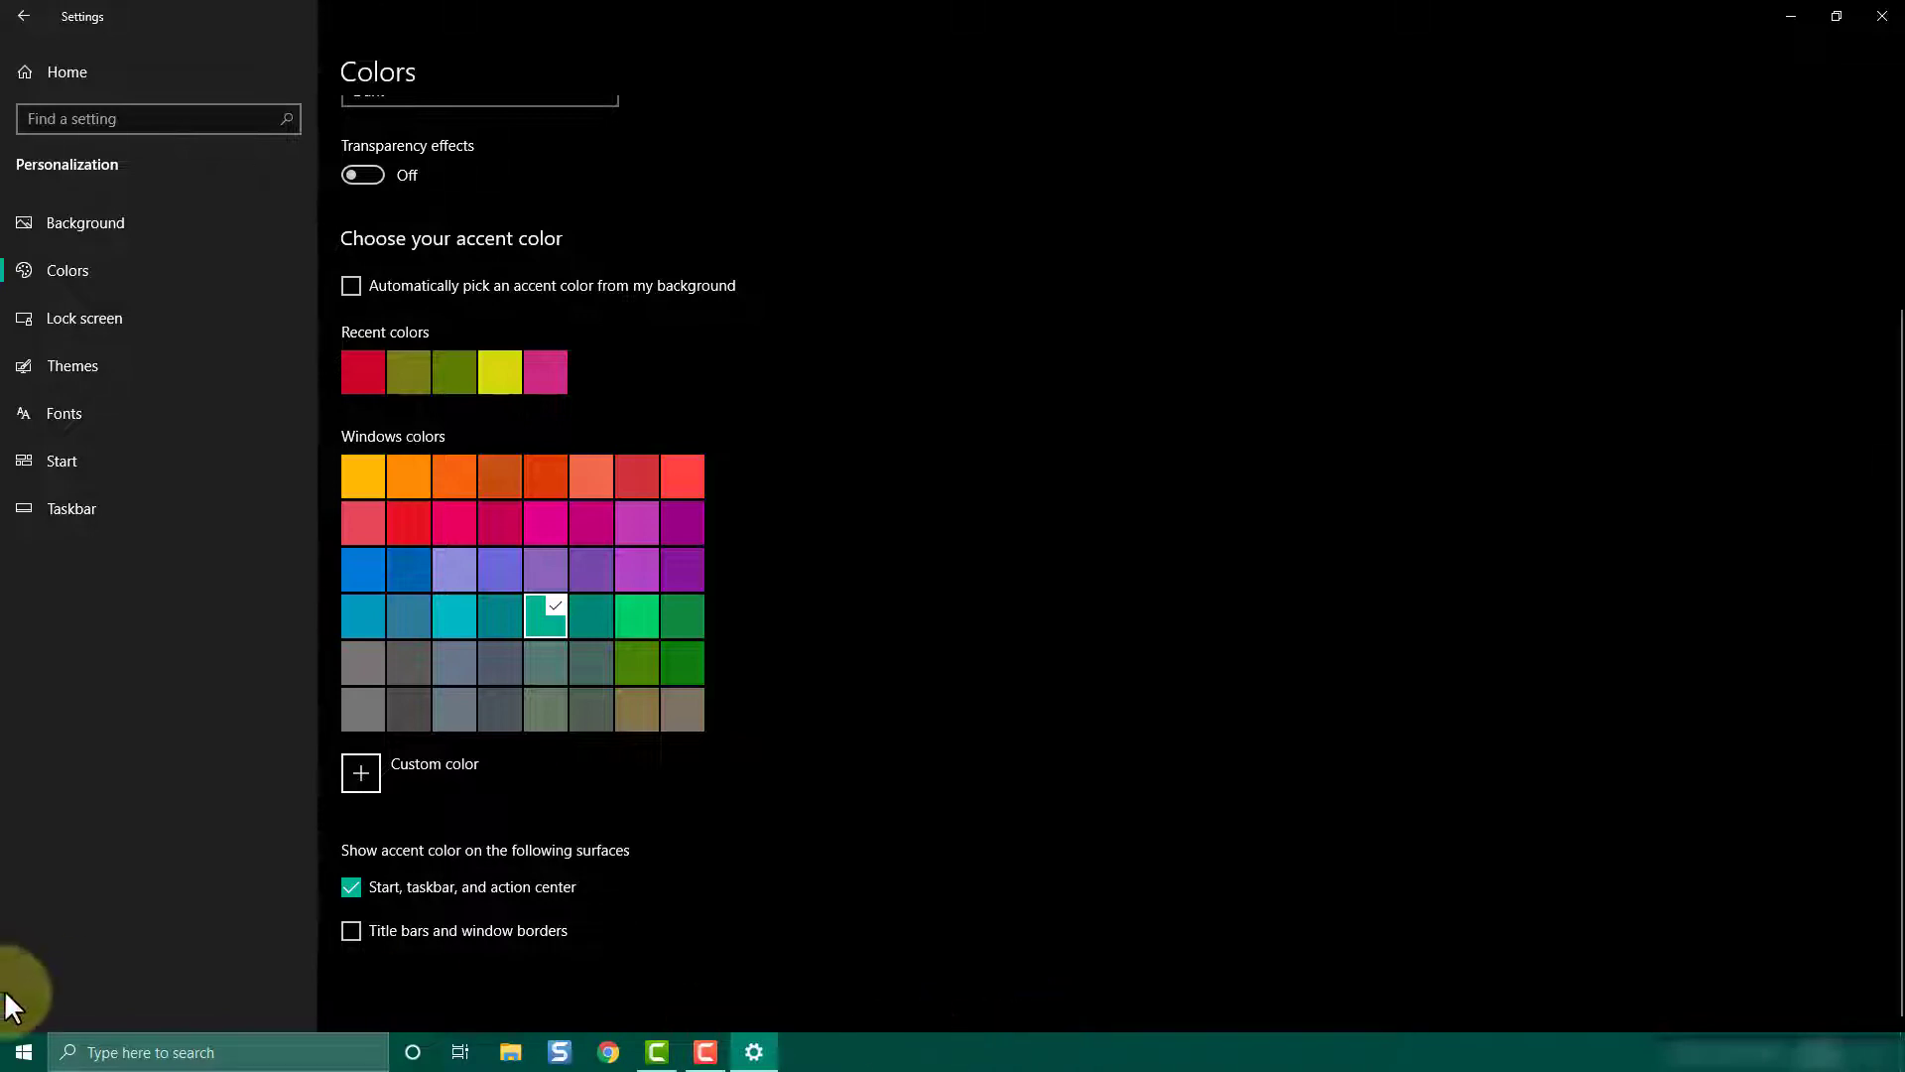
pyautogui.click(22, 1055)
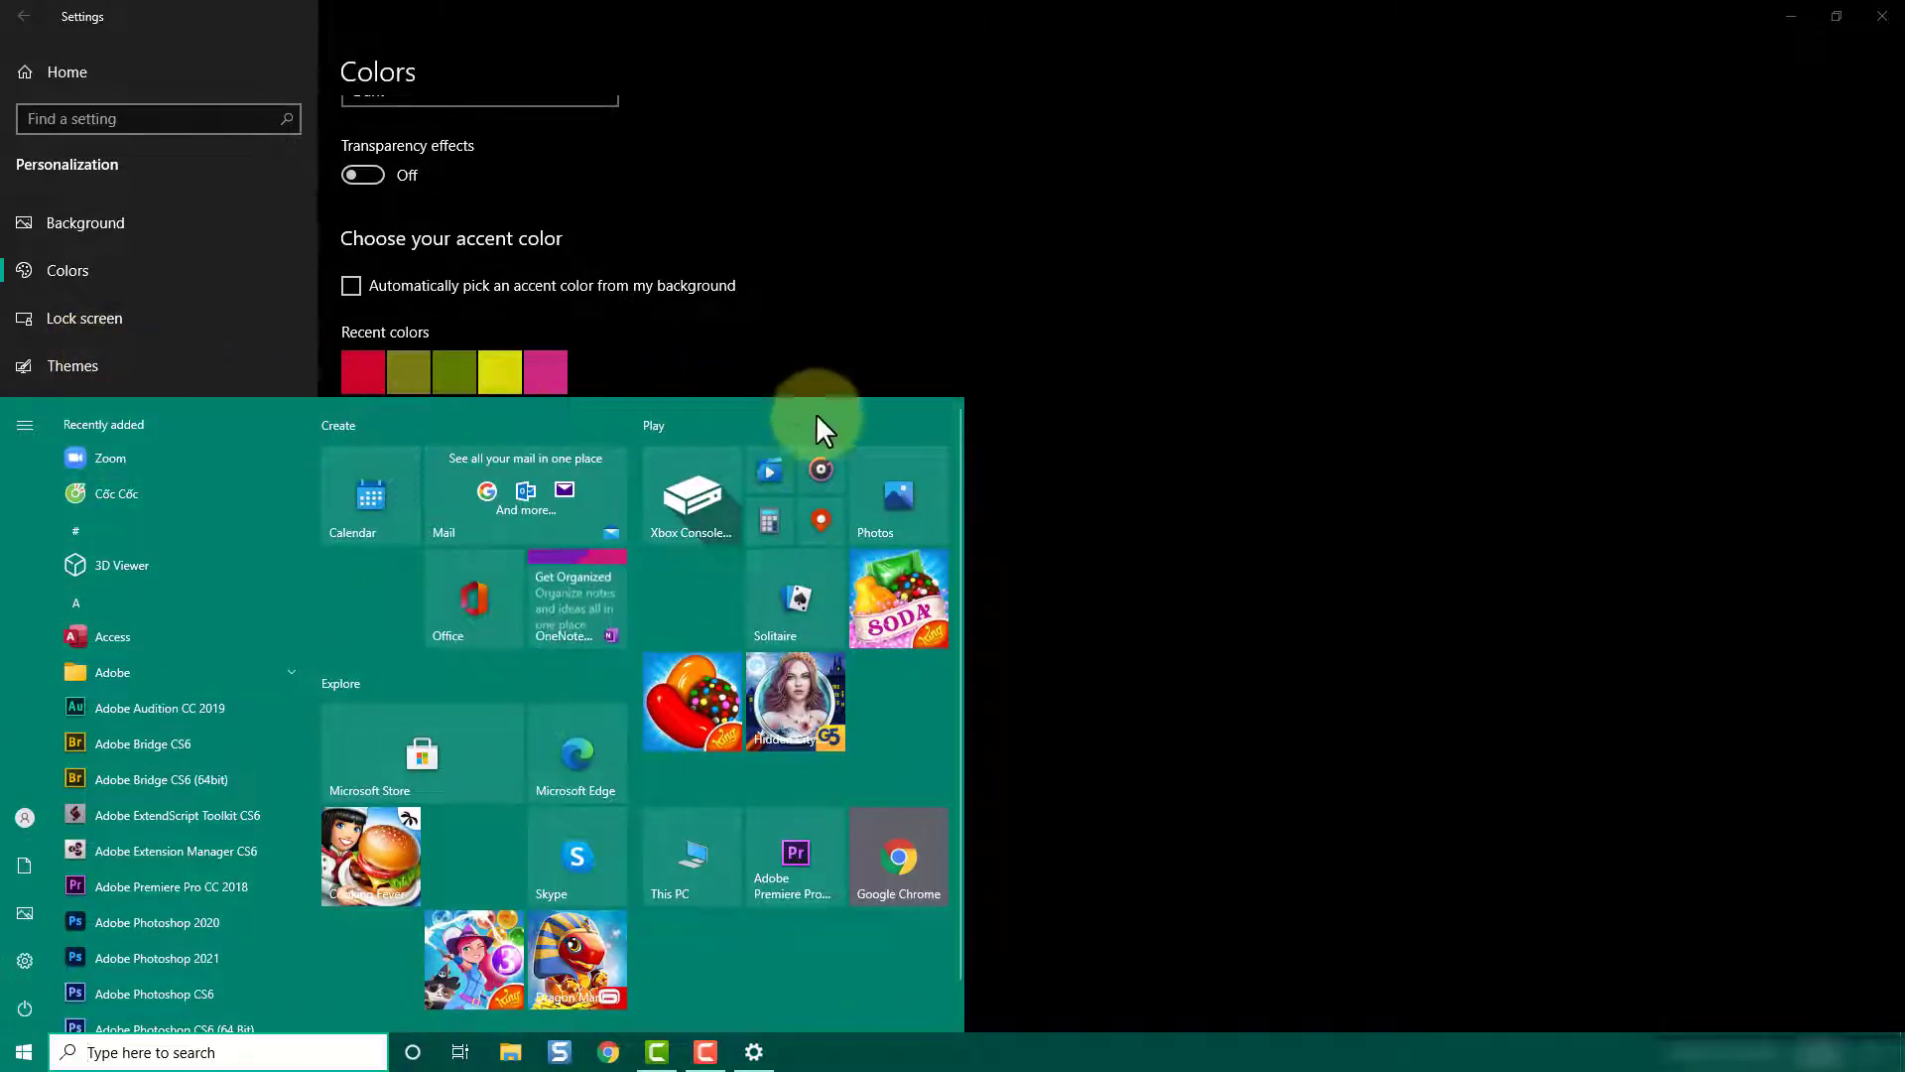
pyautogui.click(847, 336)
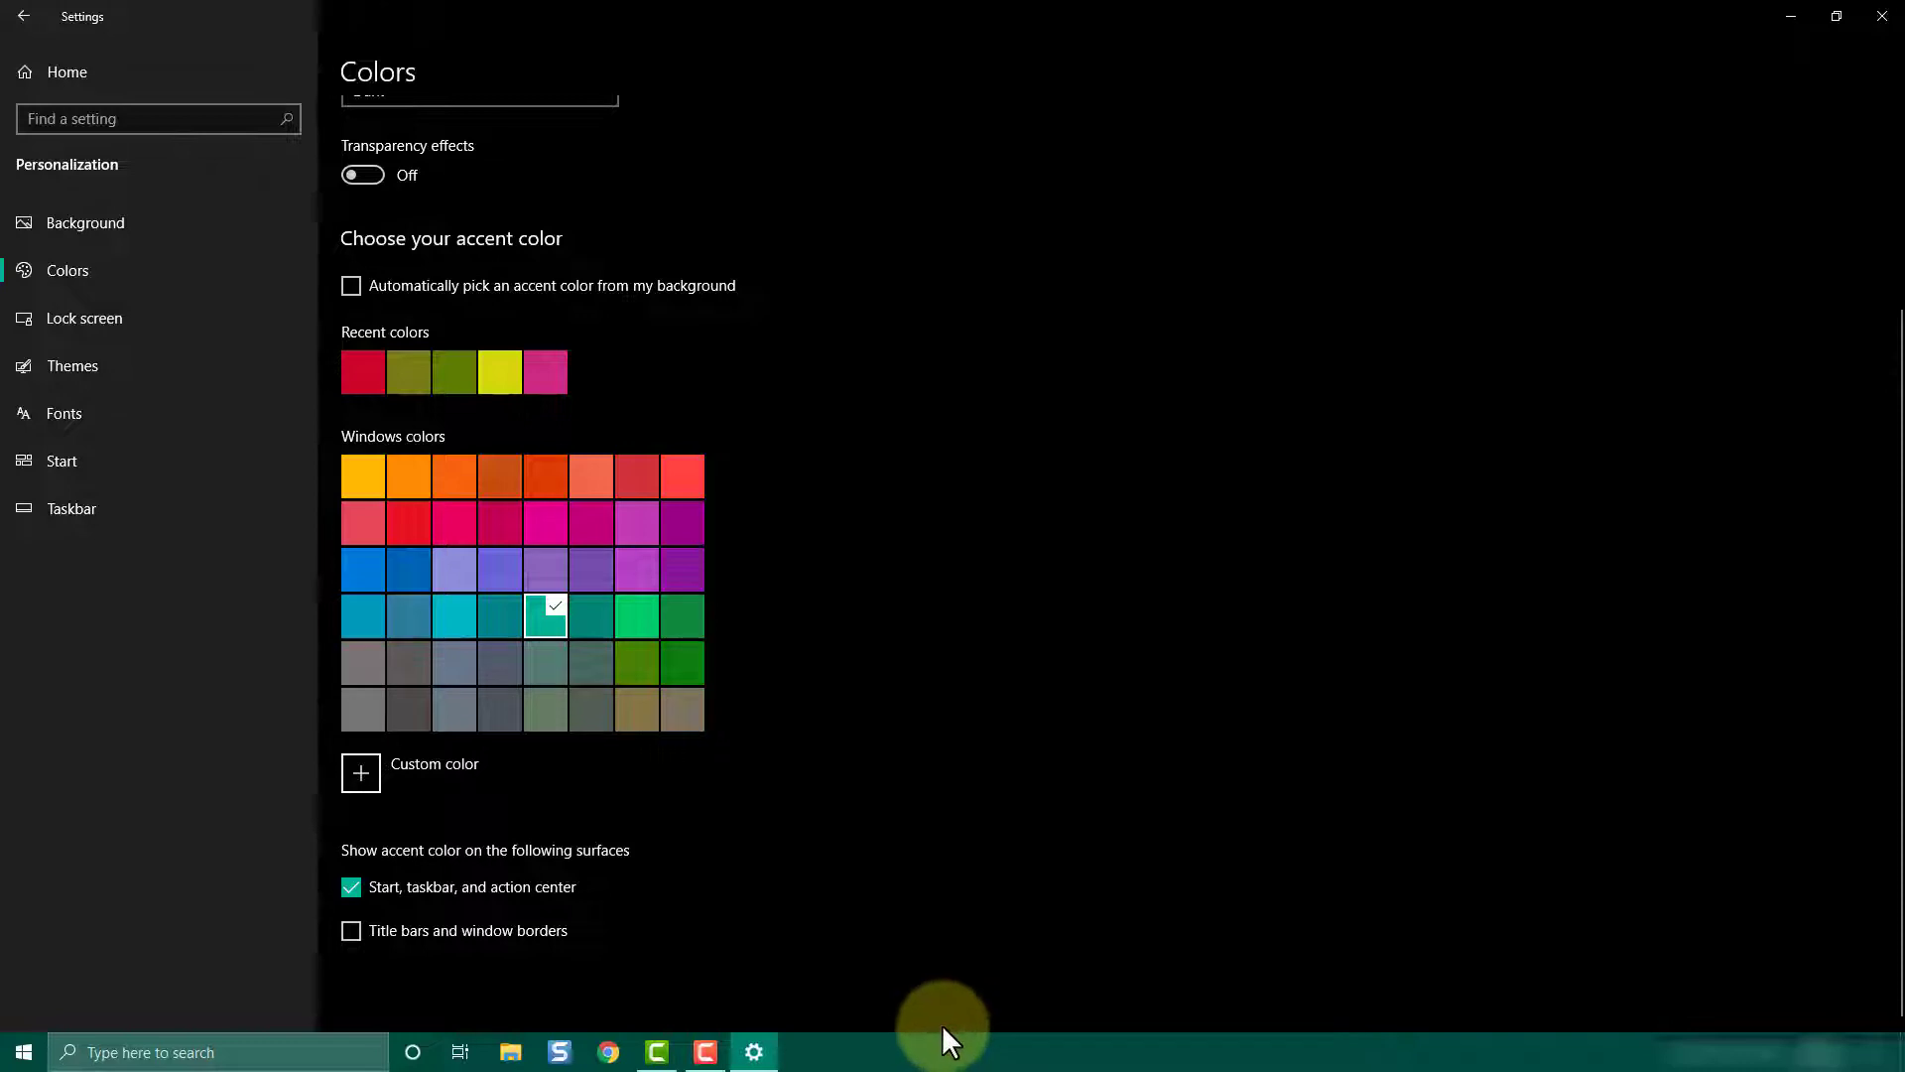
# Step: Create a custom dark green accent color, apply it, and close the settings
pyautogui.click(433, 772)
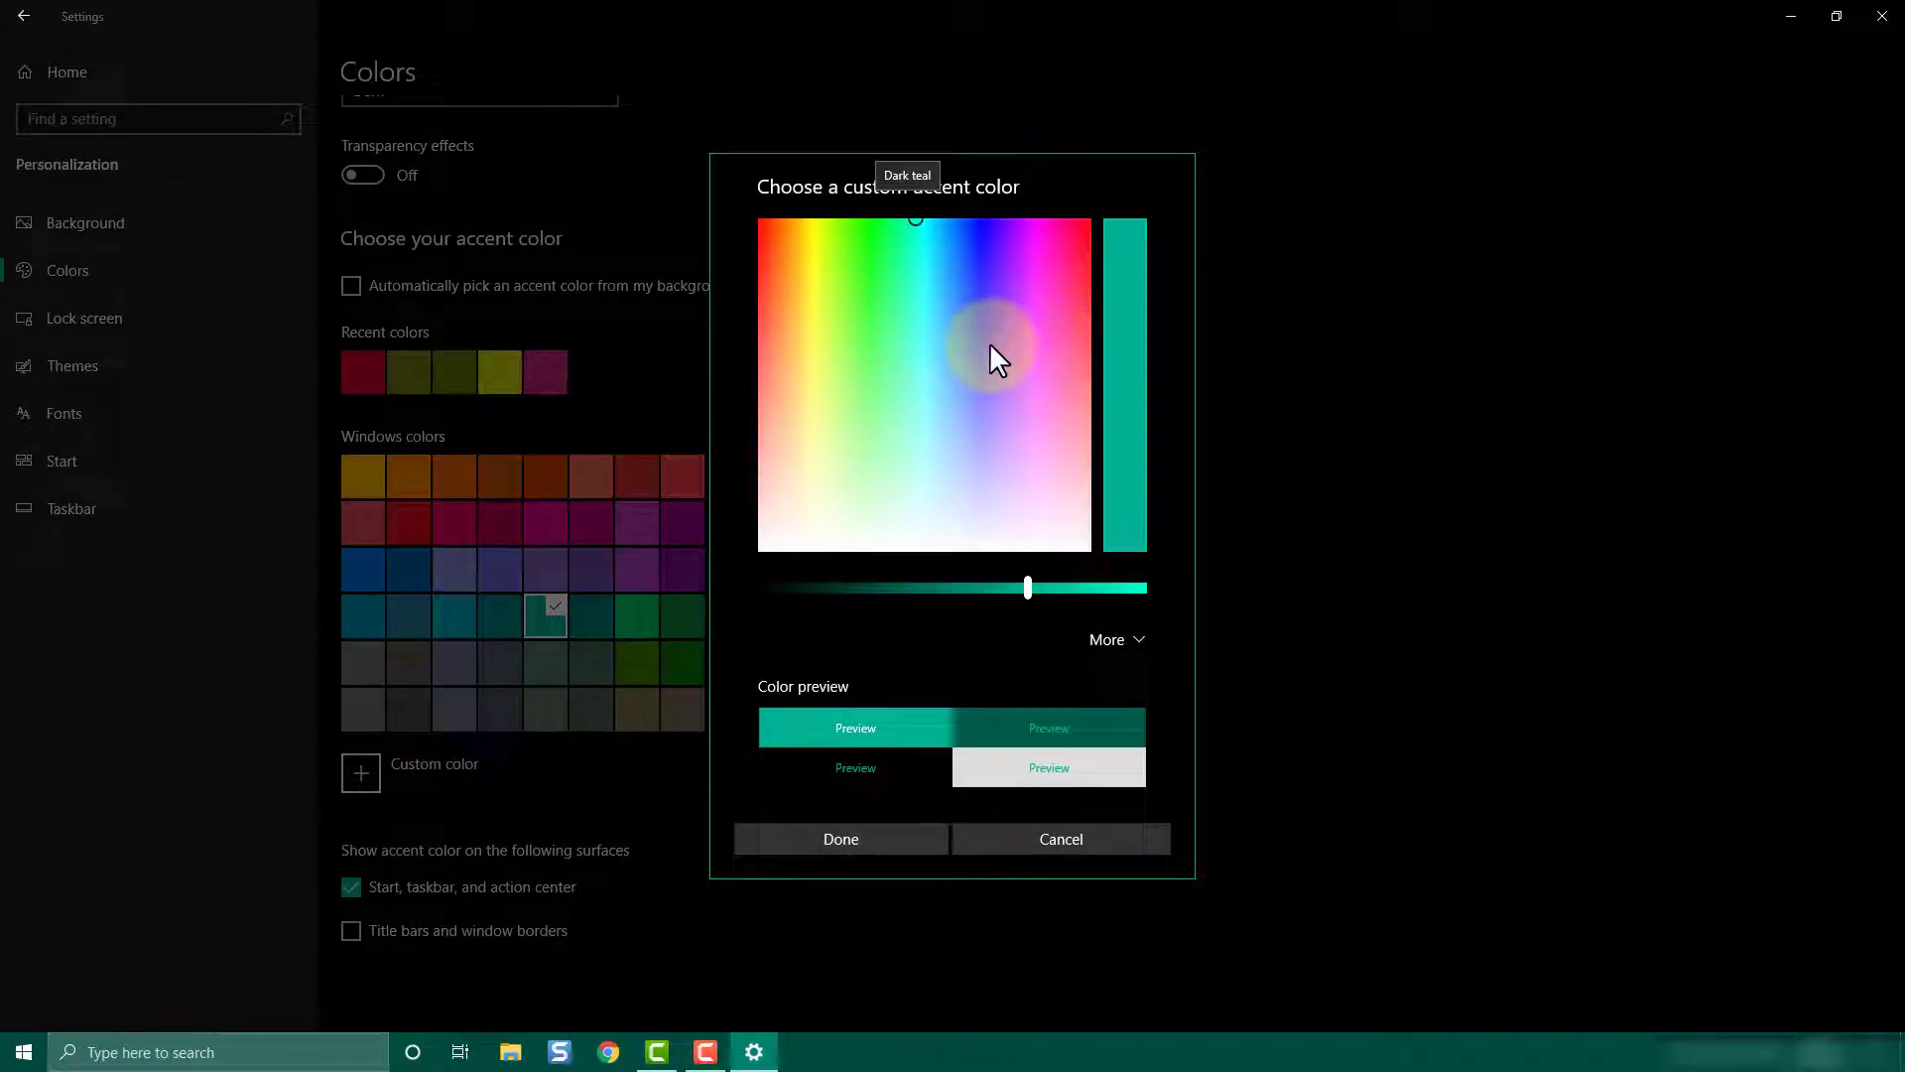
pyautogui.click(837, 230)
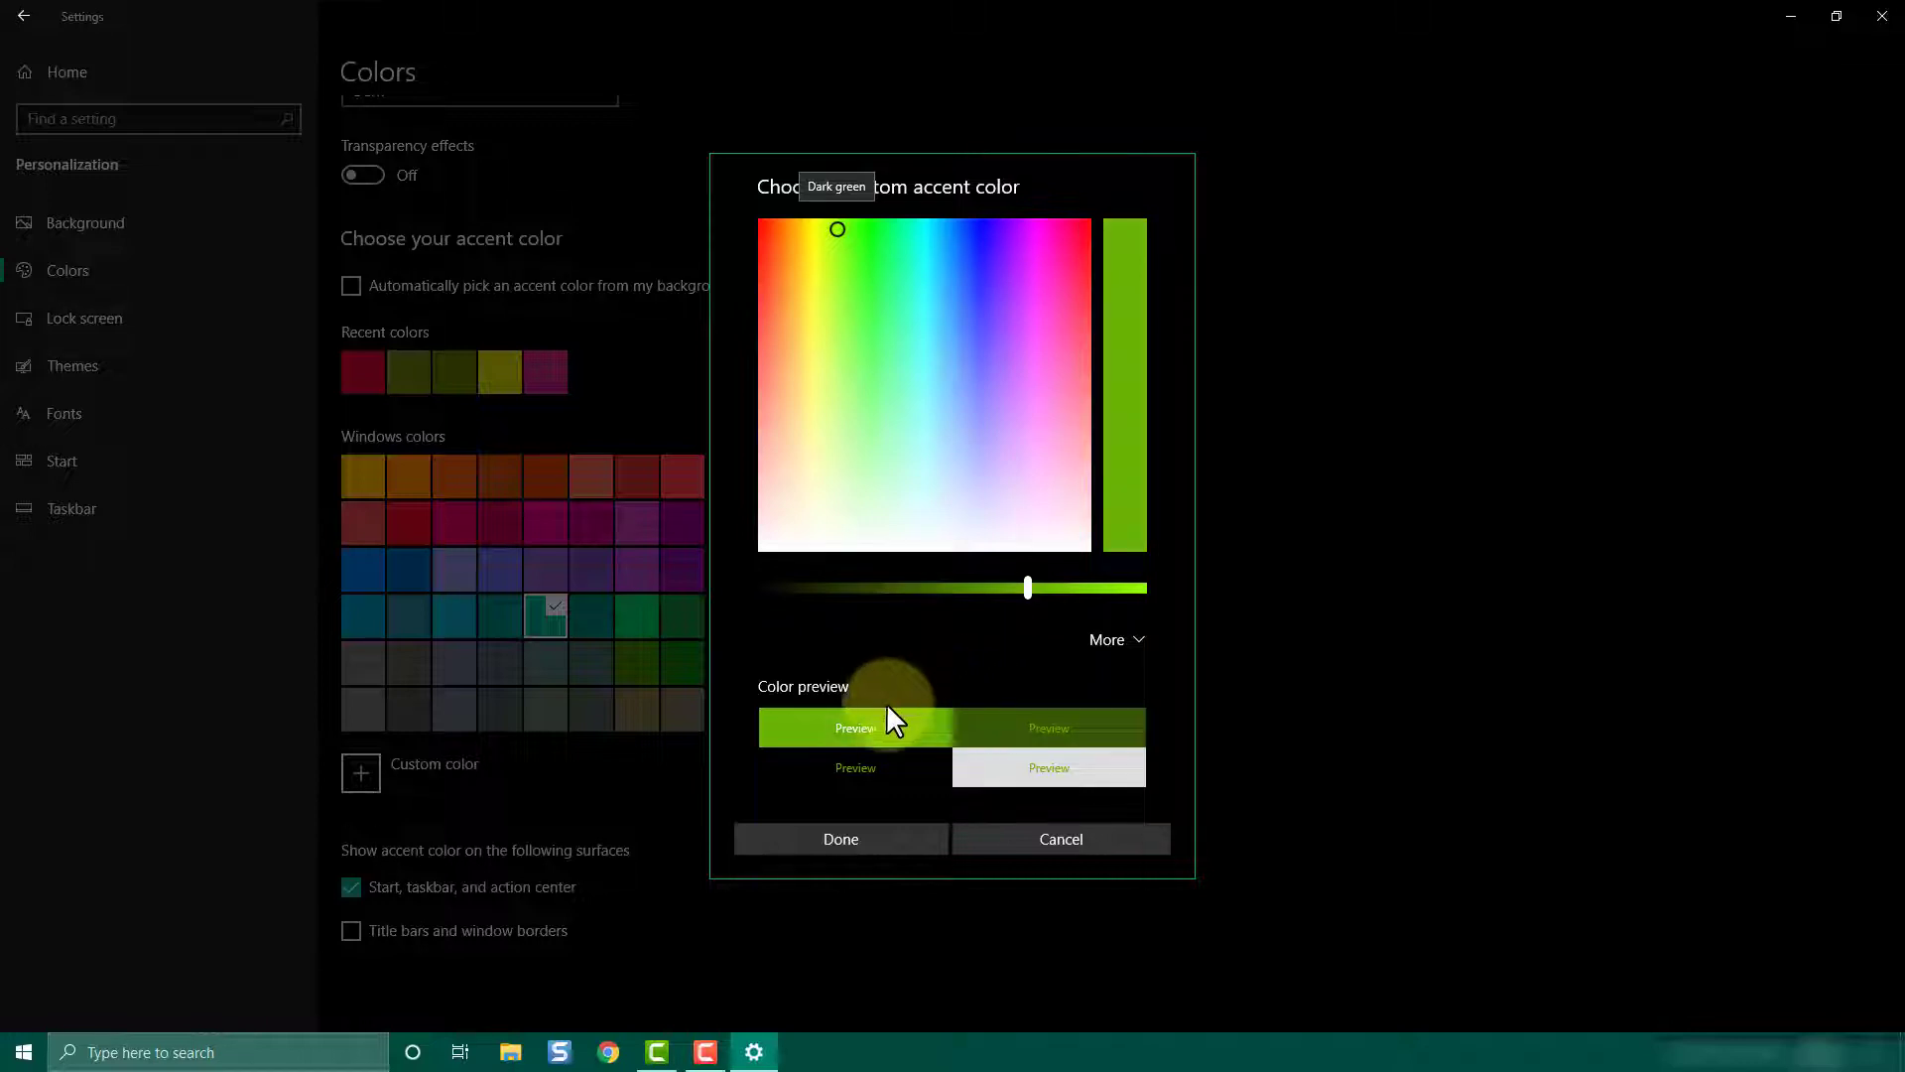
pyautogui.click(871, 835)
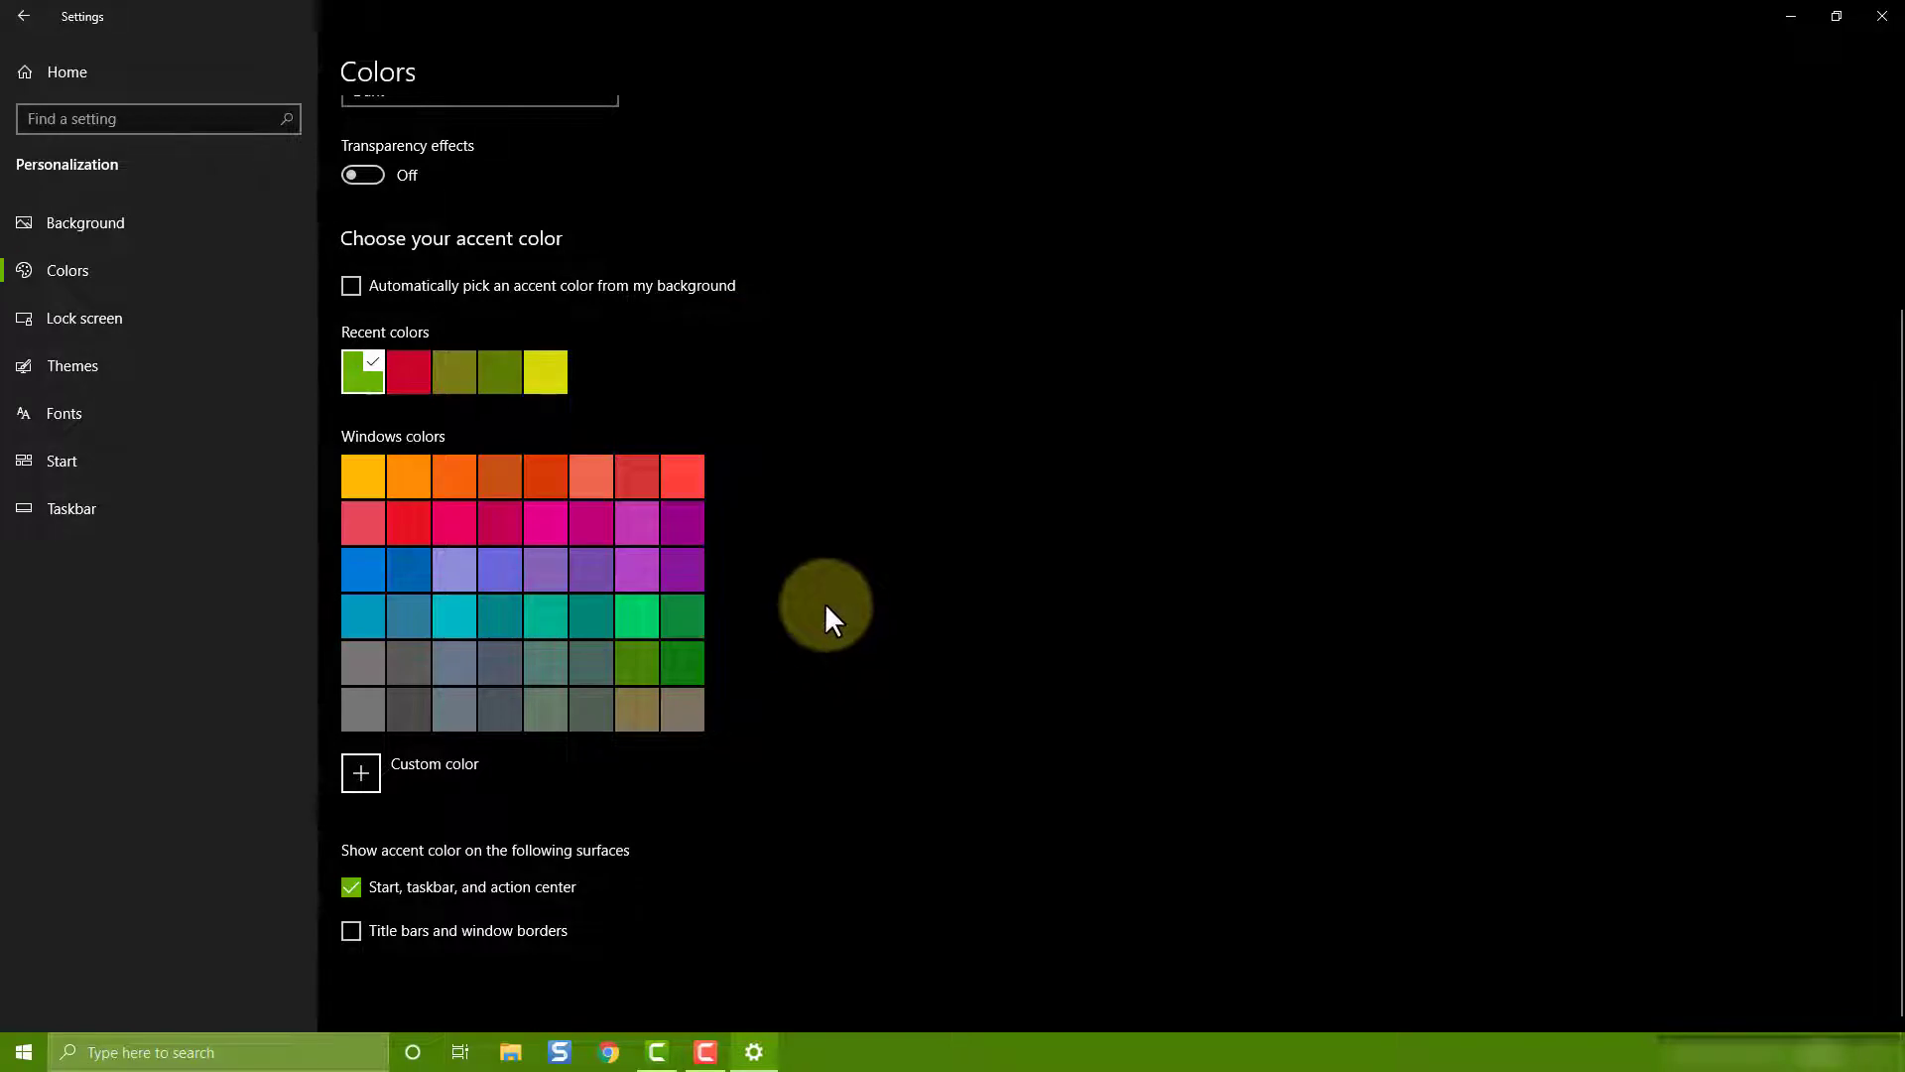
pyautogui.click(1880, 15)
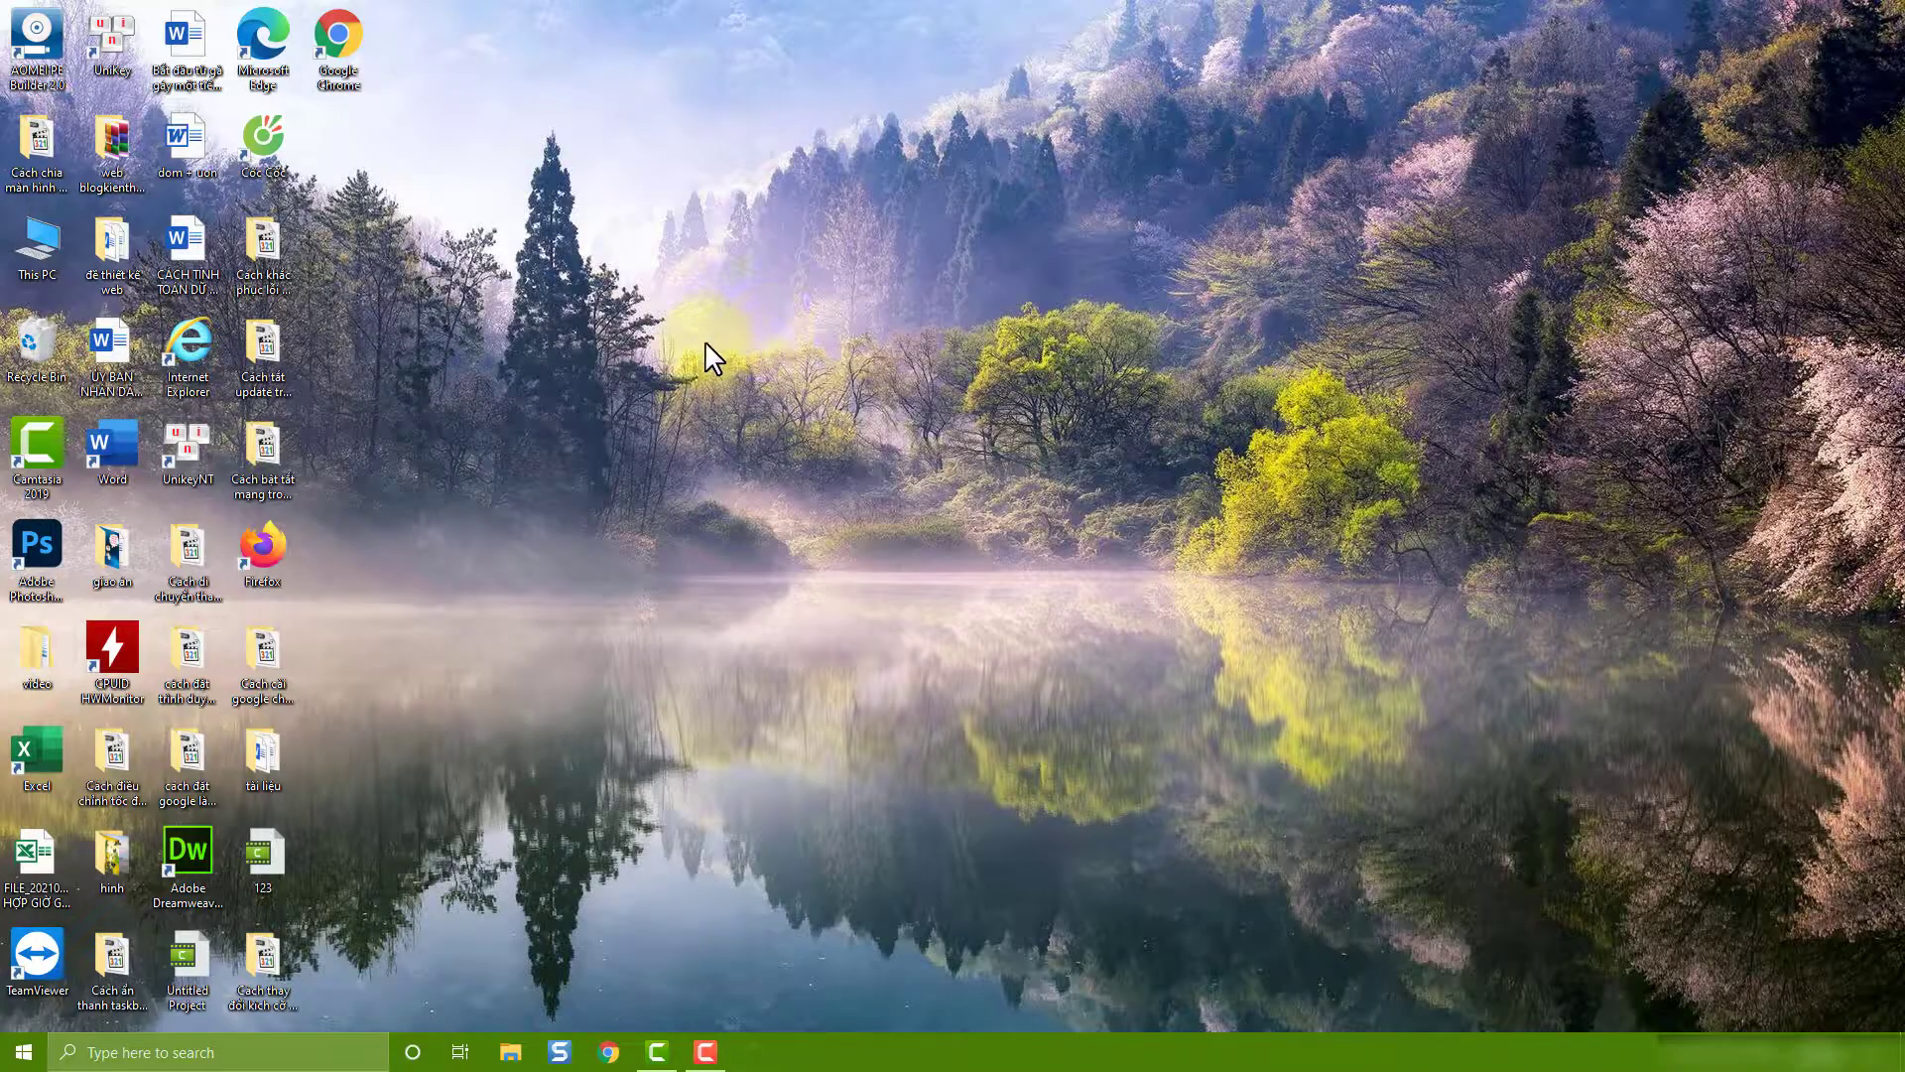
# Step: Reopen the Colors personalization page from the desktop, set the accent to the magenta in the second row of Windows colors, and minimize the window
pyautogui.rightClick(628, 300)
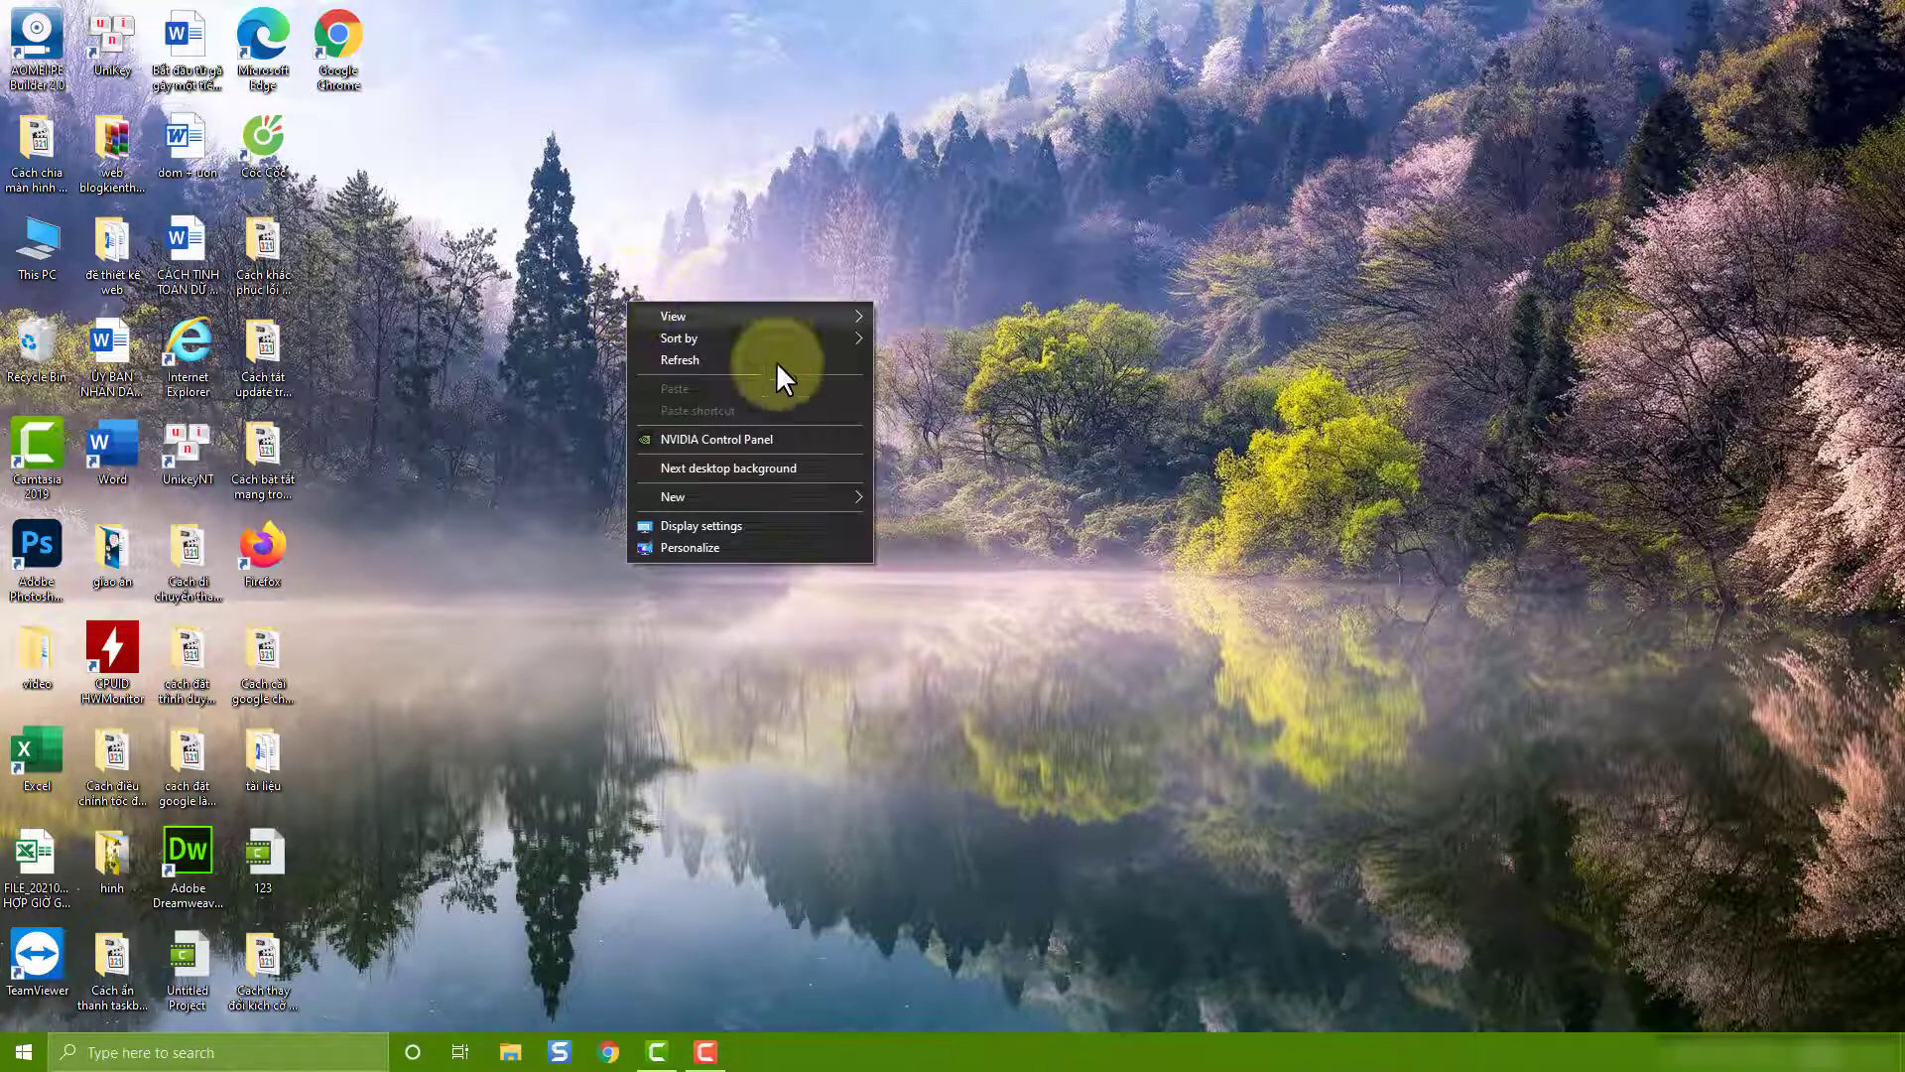
pyautogui.click(742, 549)
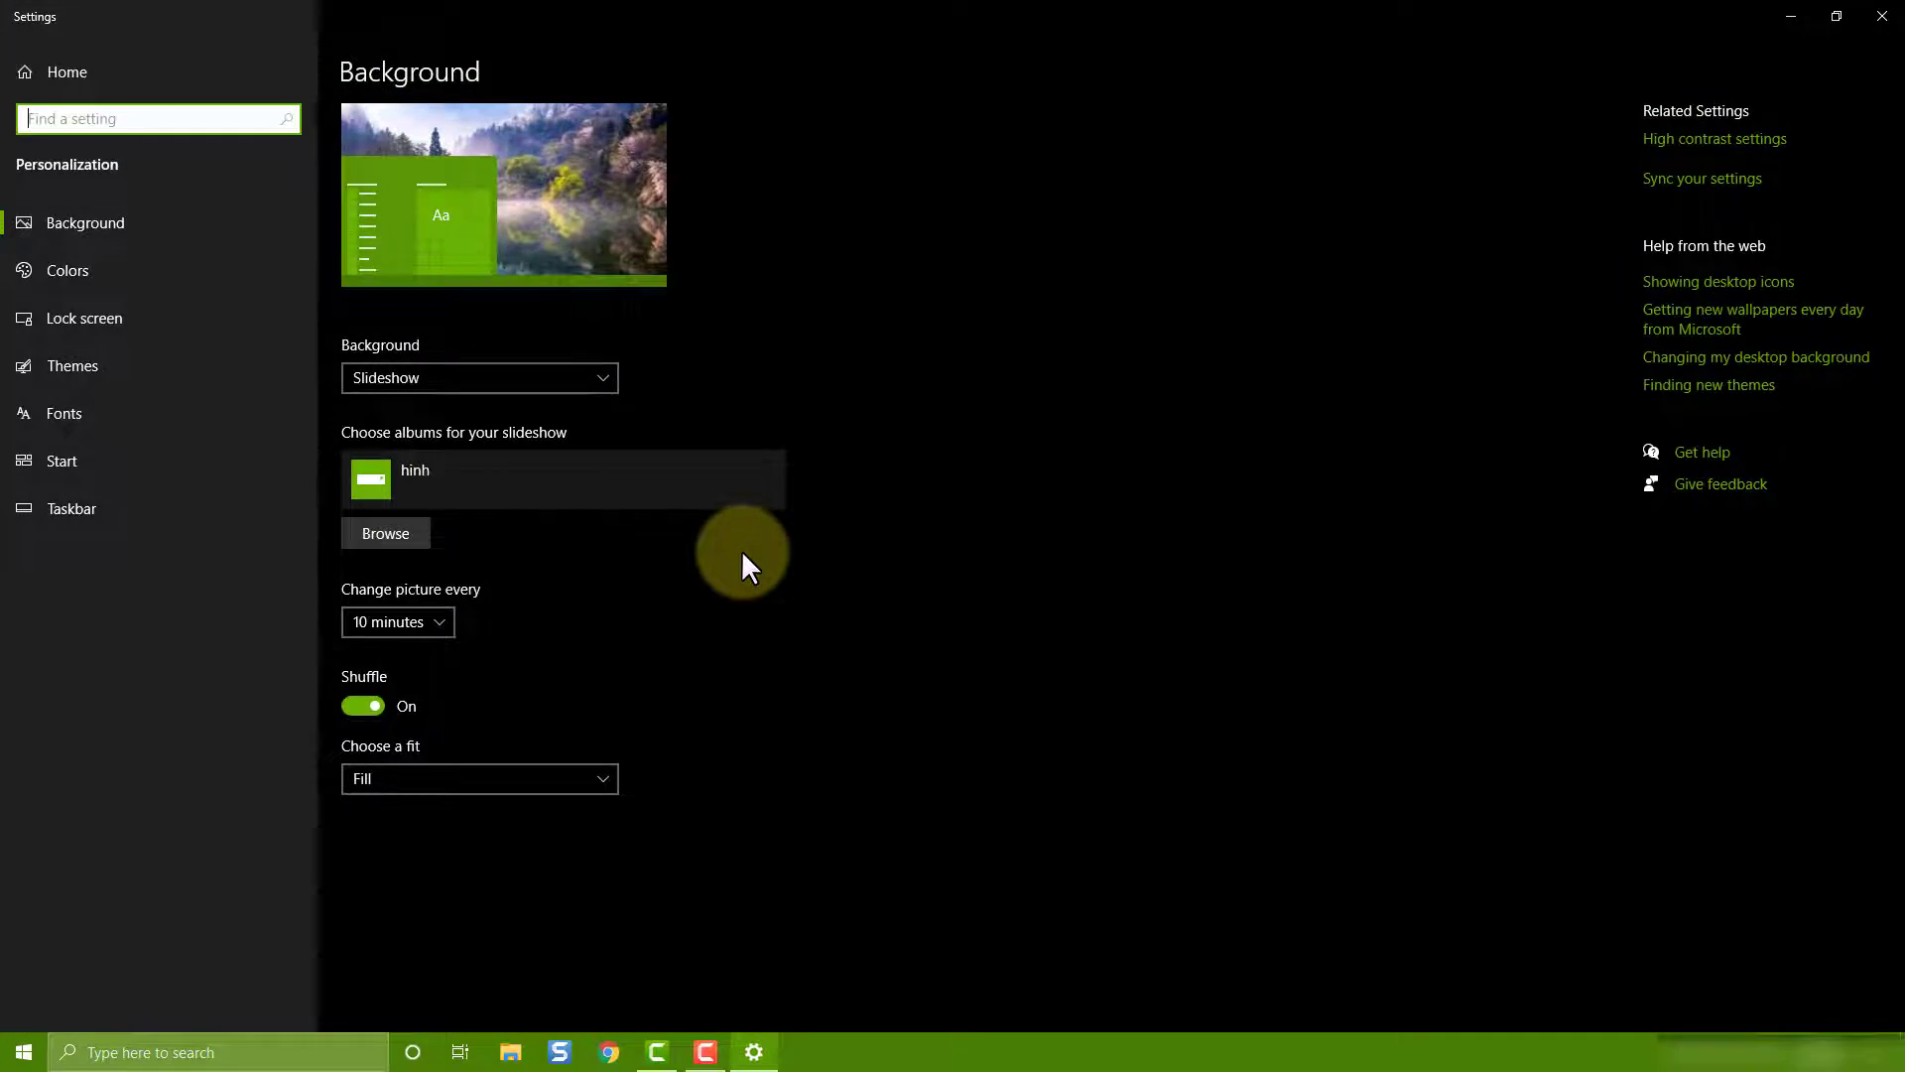
pyautogui.click(65, 282)
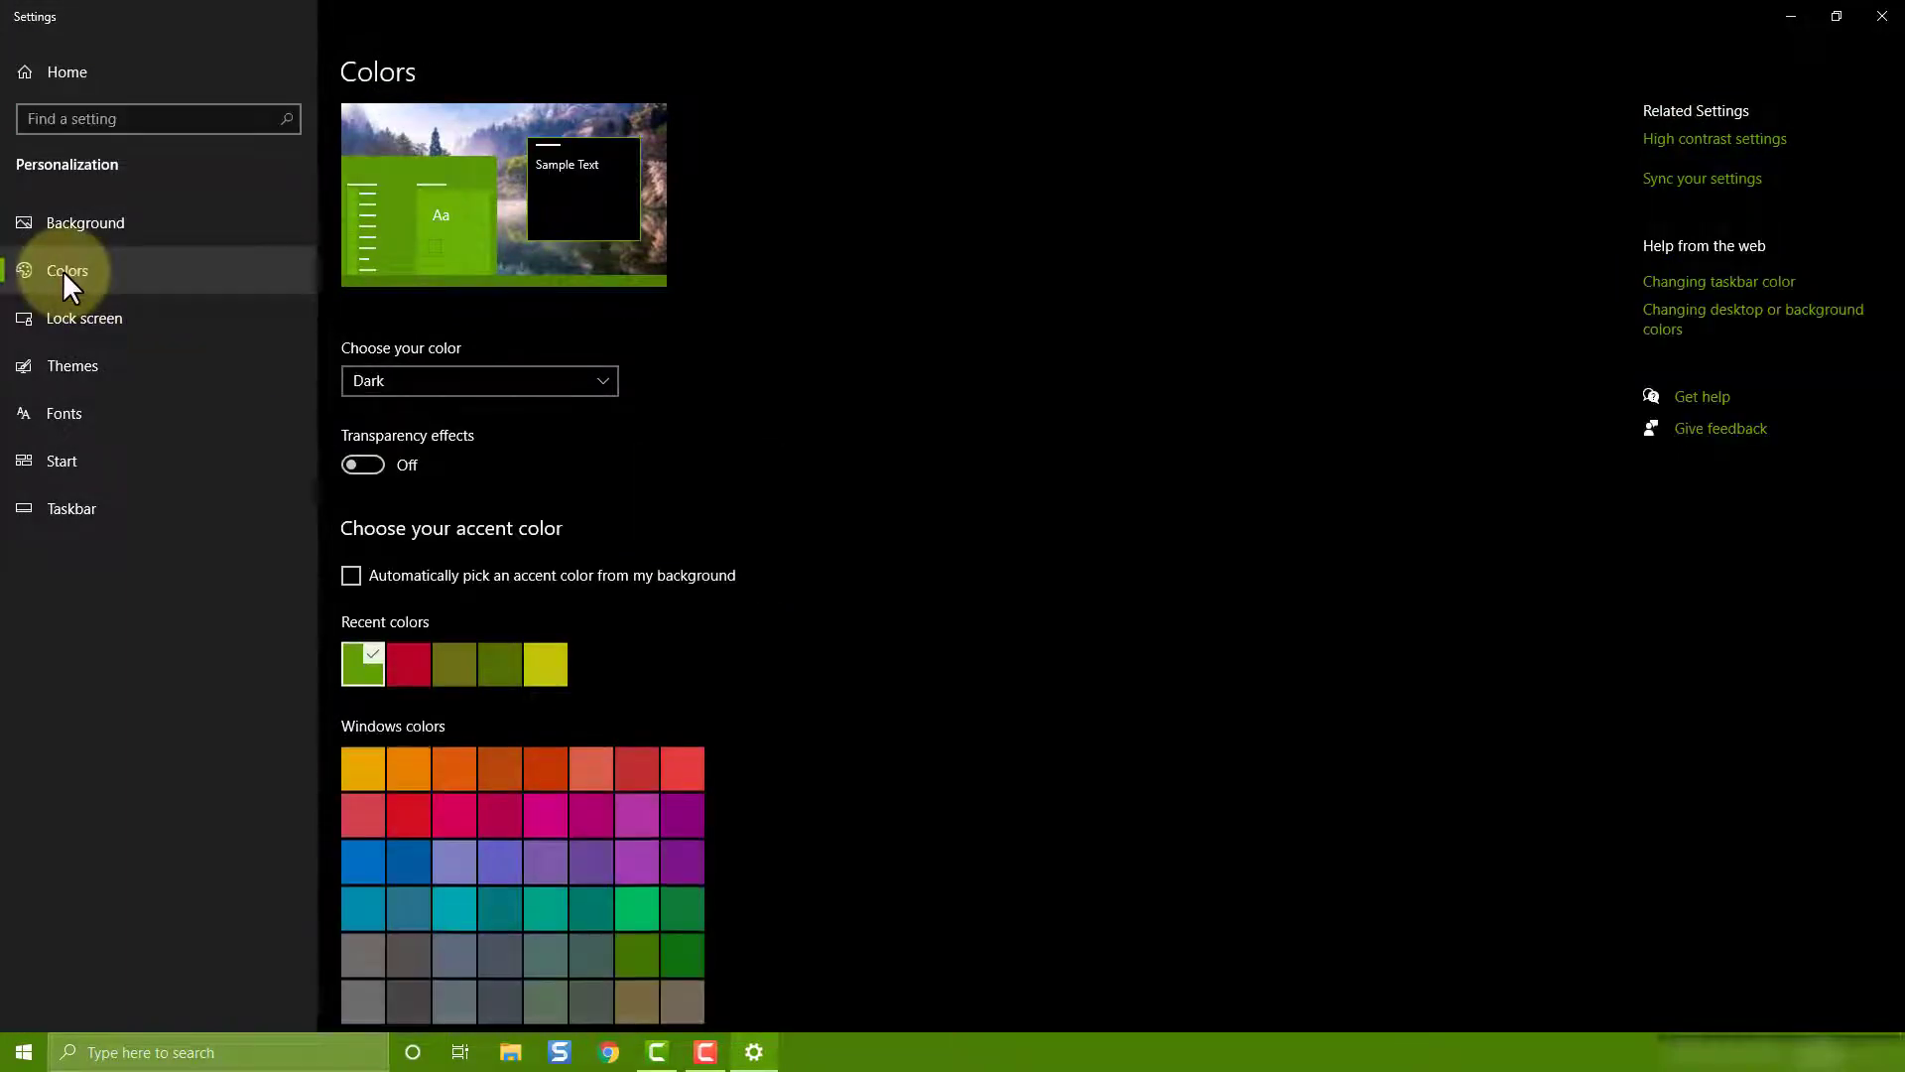
pyautogui.scroll(-3, 714, 638)
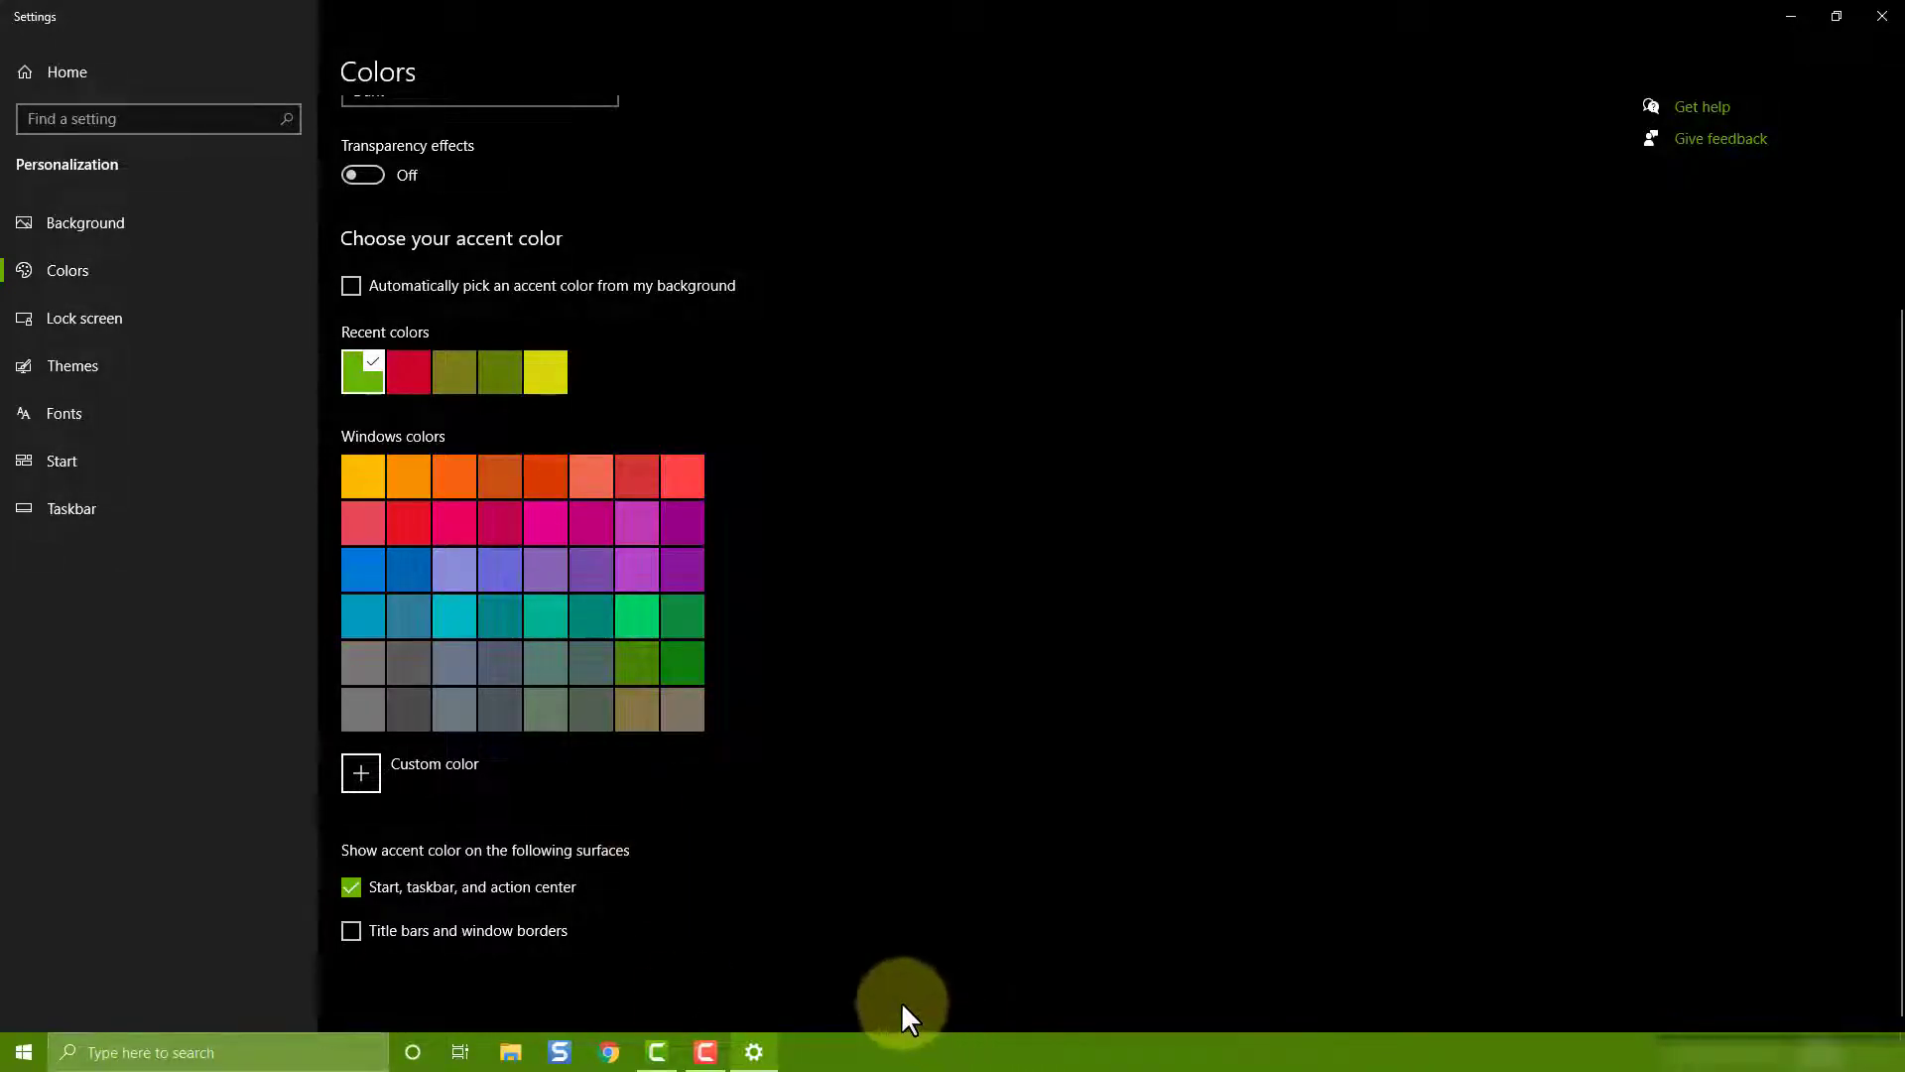
pyautogui.click(594, 523)
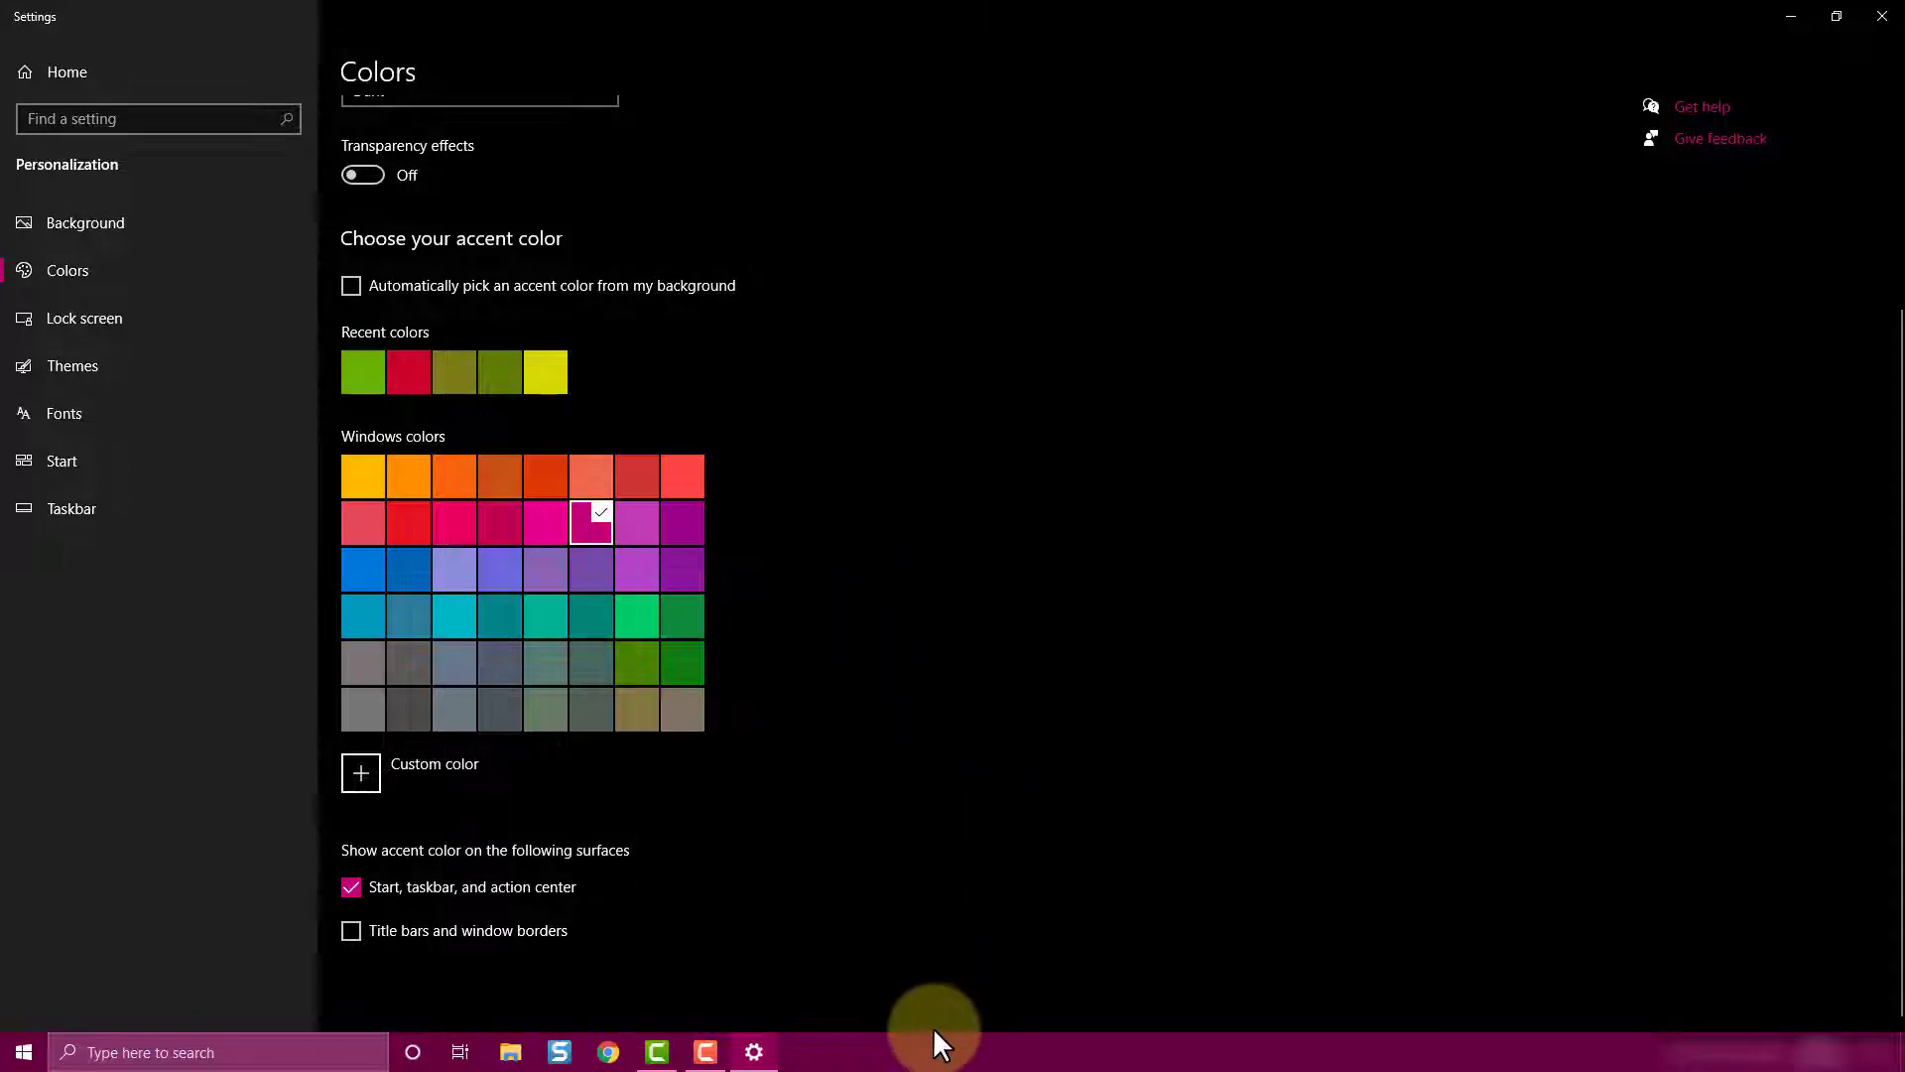
pyautogui.click(1792, 21)
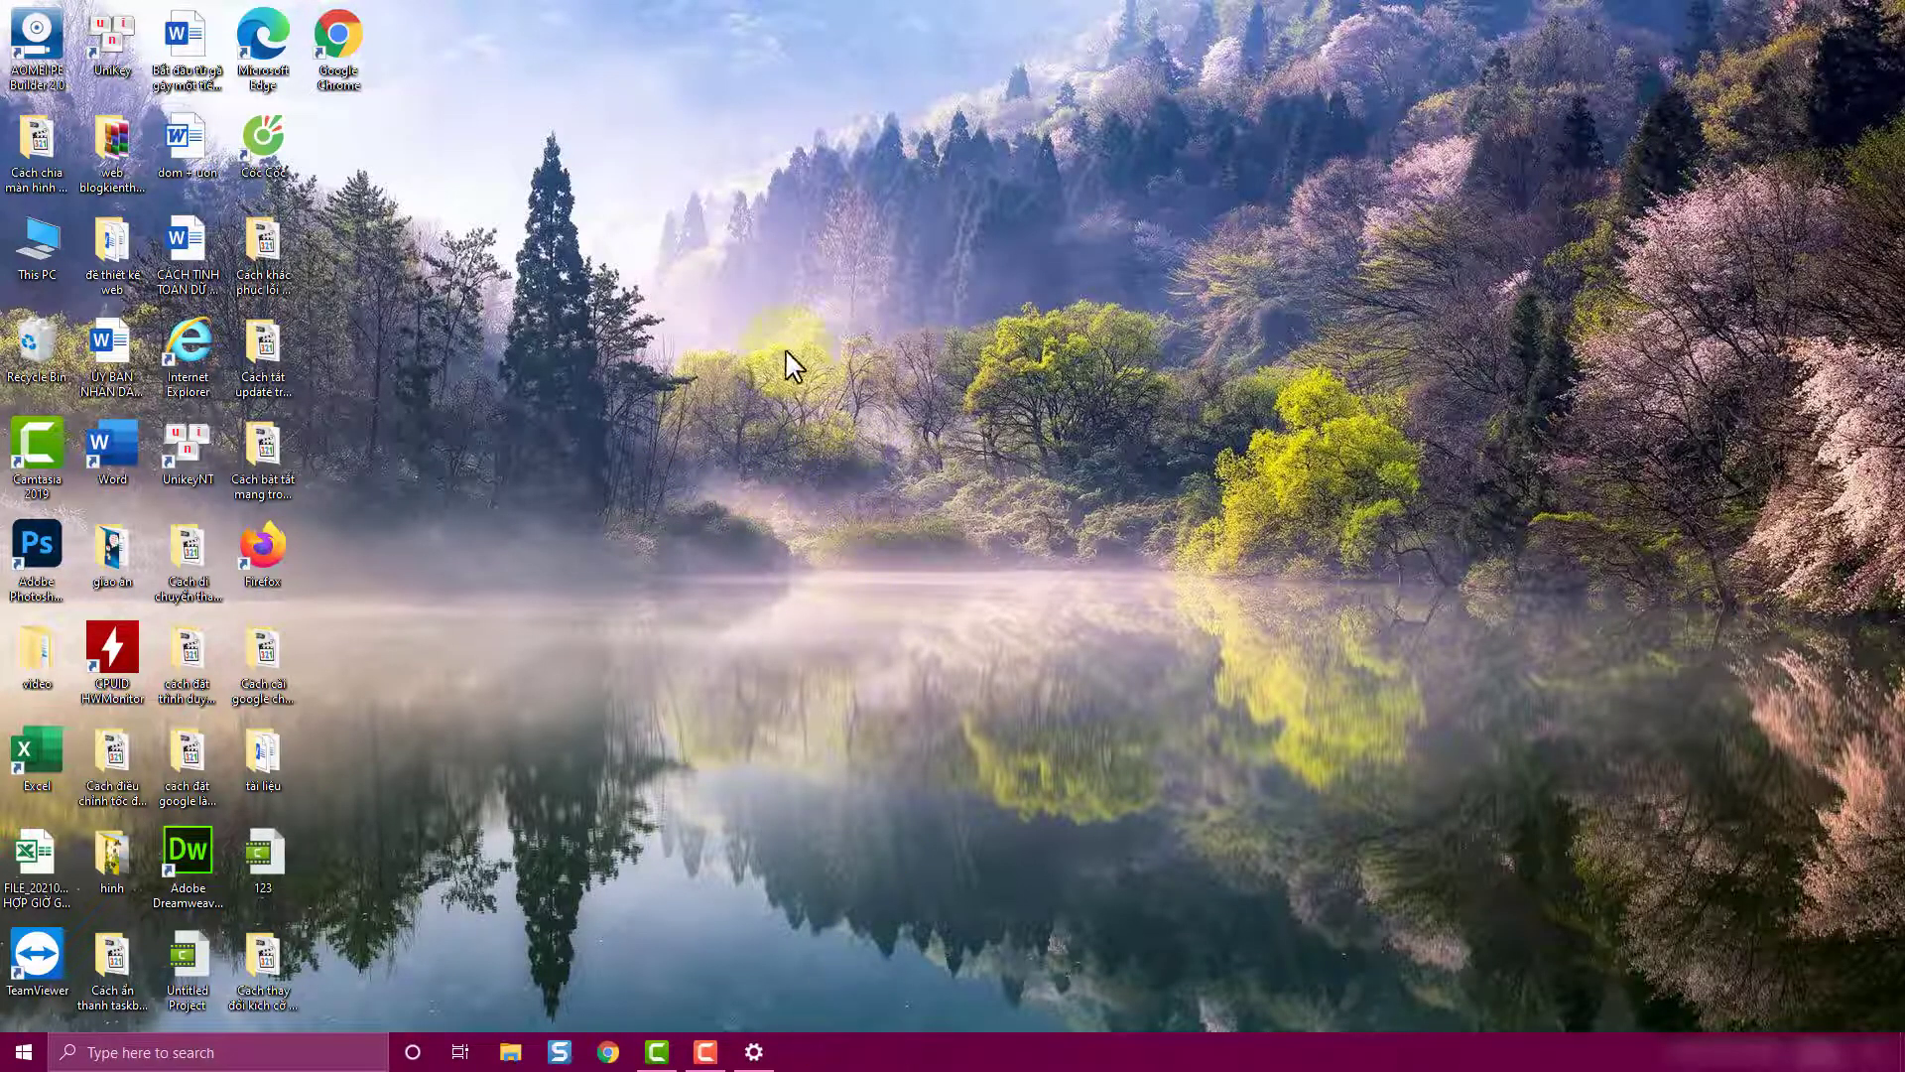
# Step: Switch to the next desktop background and check the accent color on the Start menu
pyautogui.rightClick(706, 296)
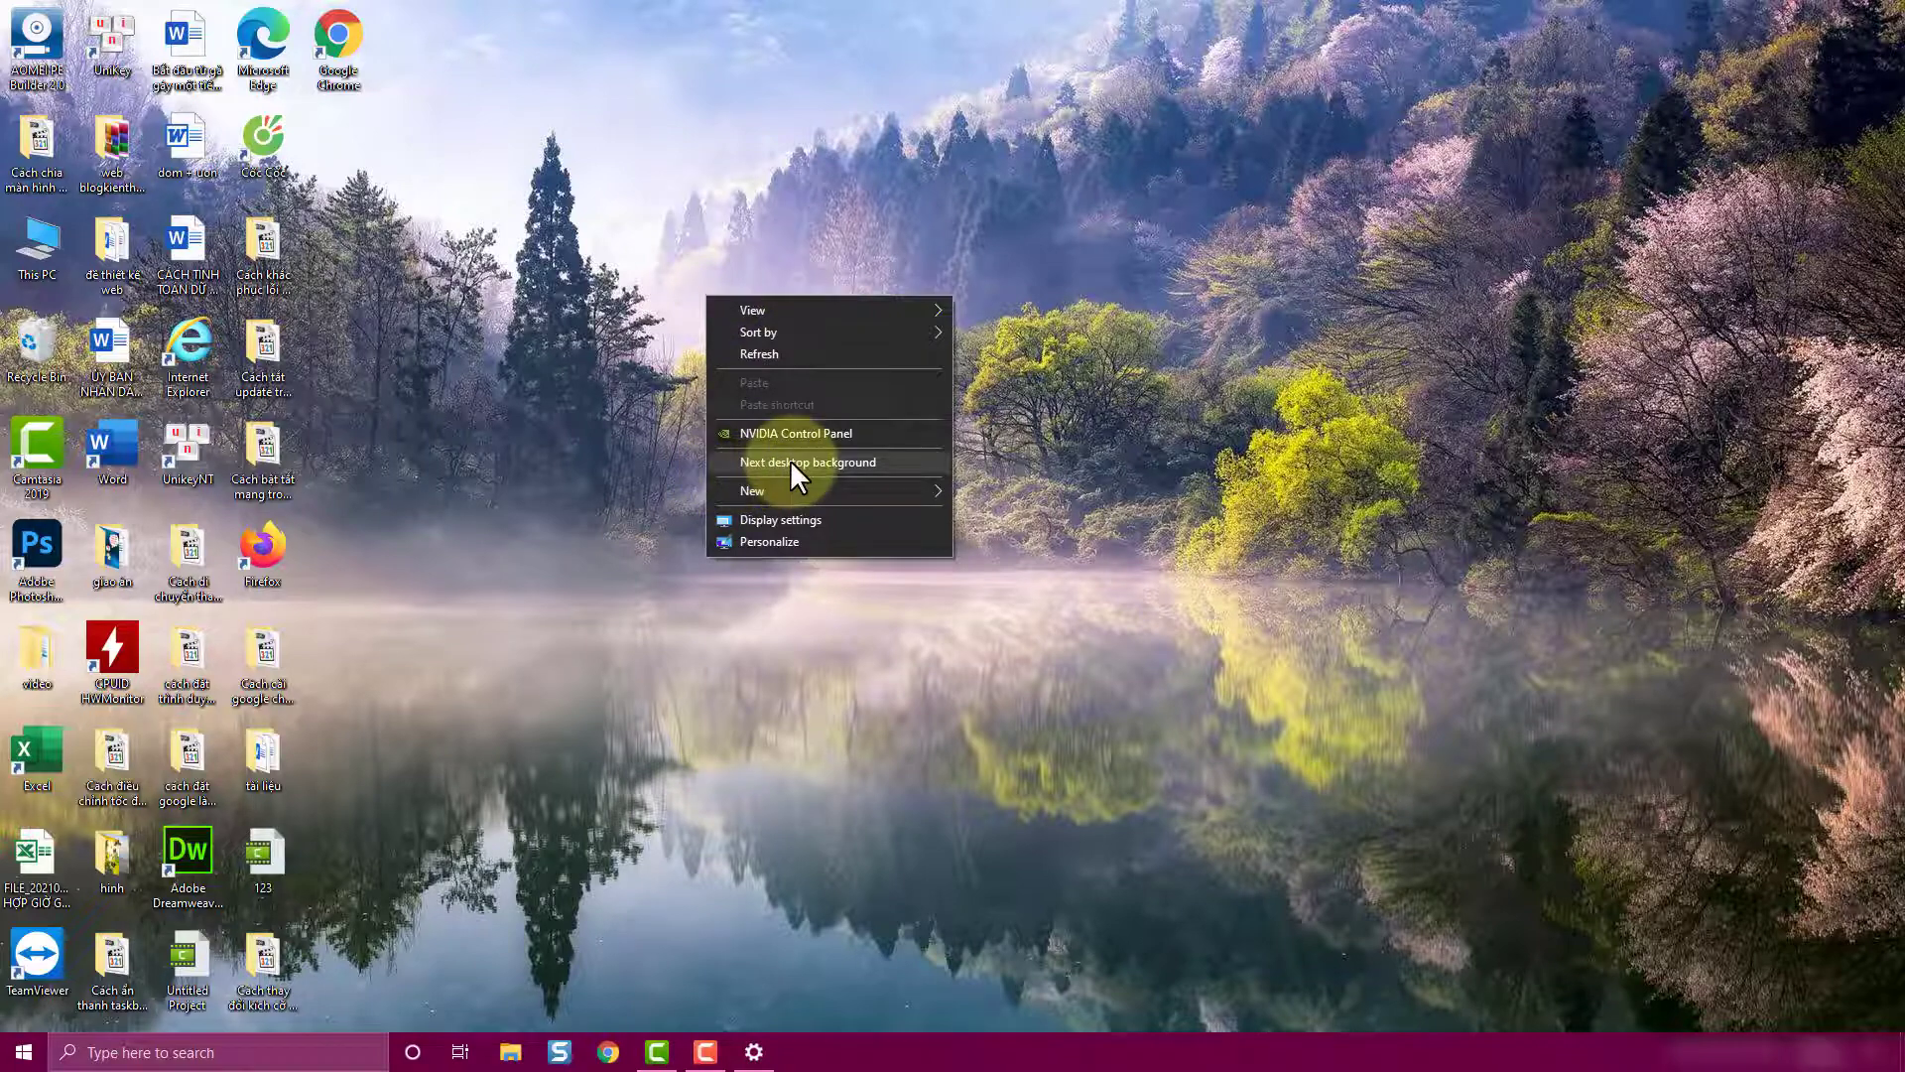
pyautogui.click(849, 462)
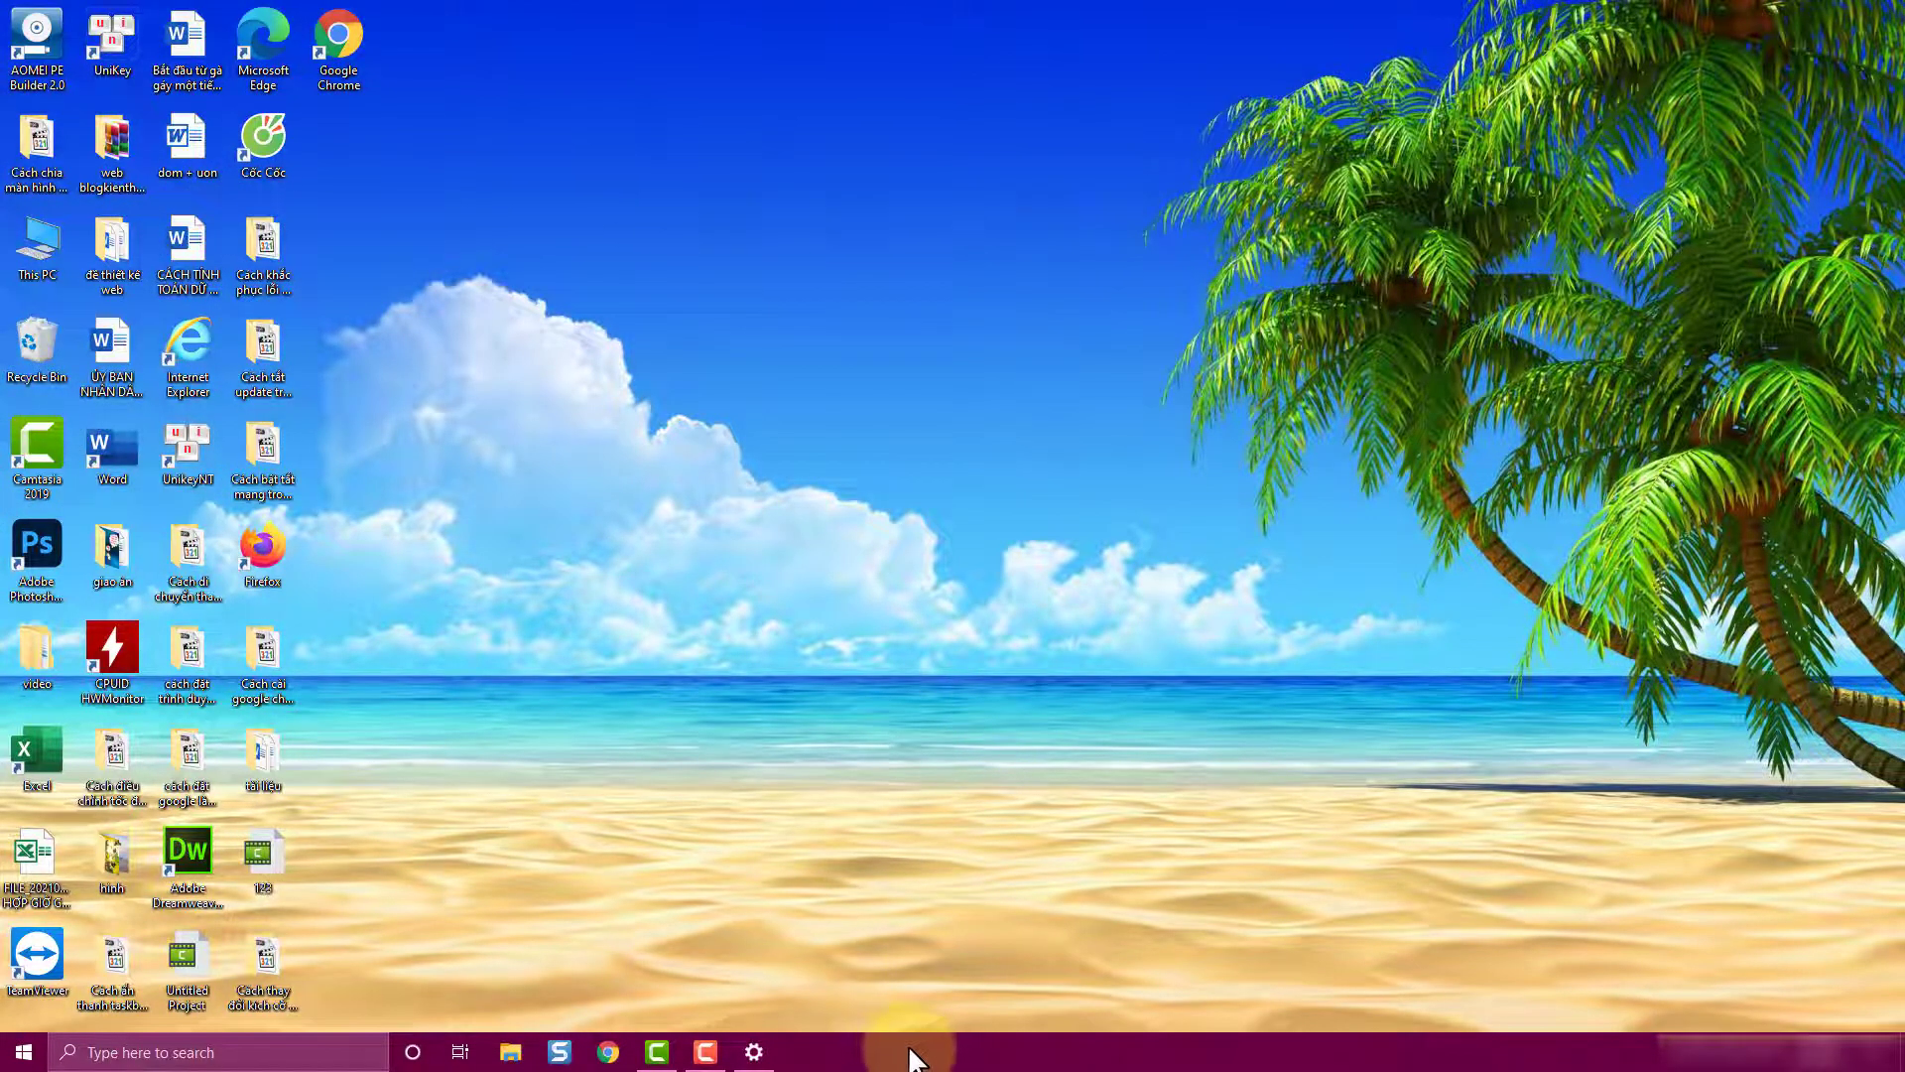
pyautogui.press('super')
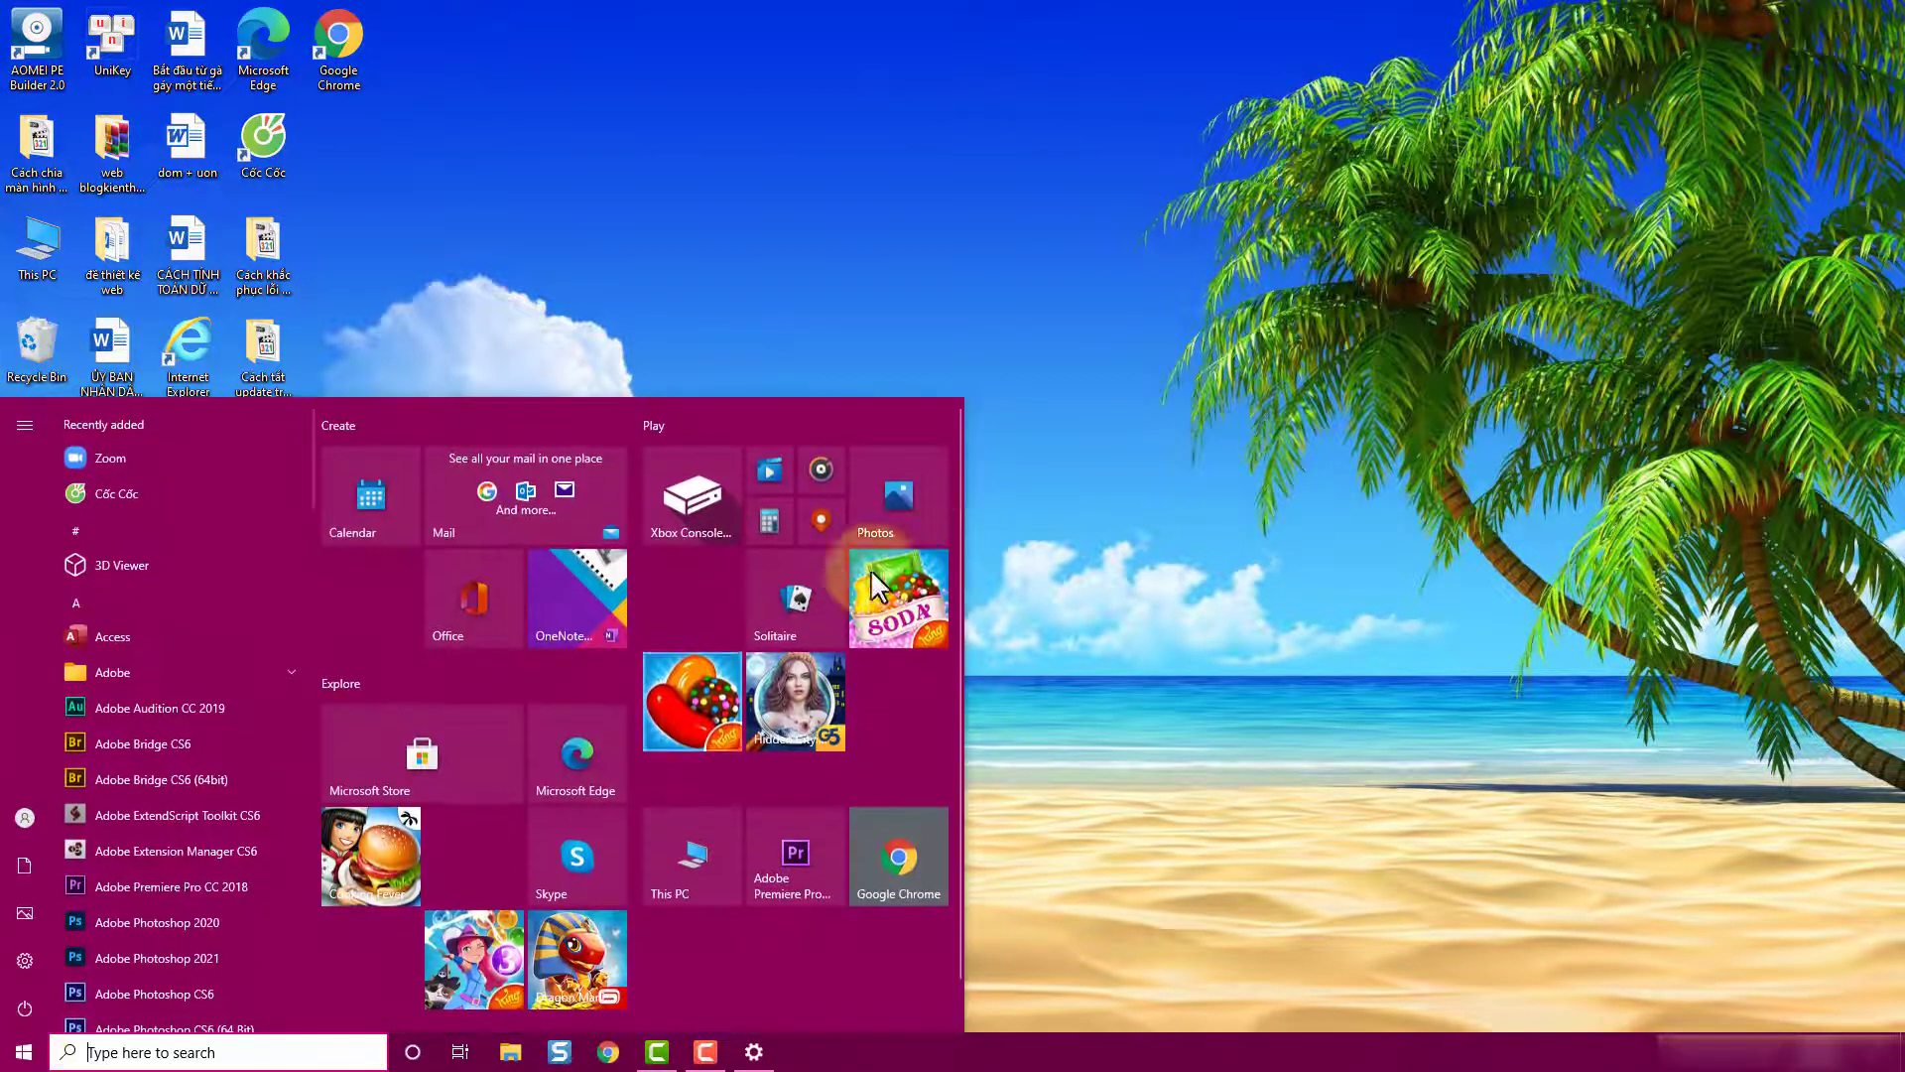
pyautogui.click(1030, 262)
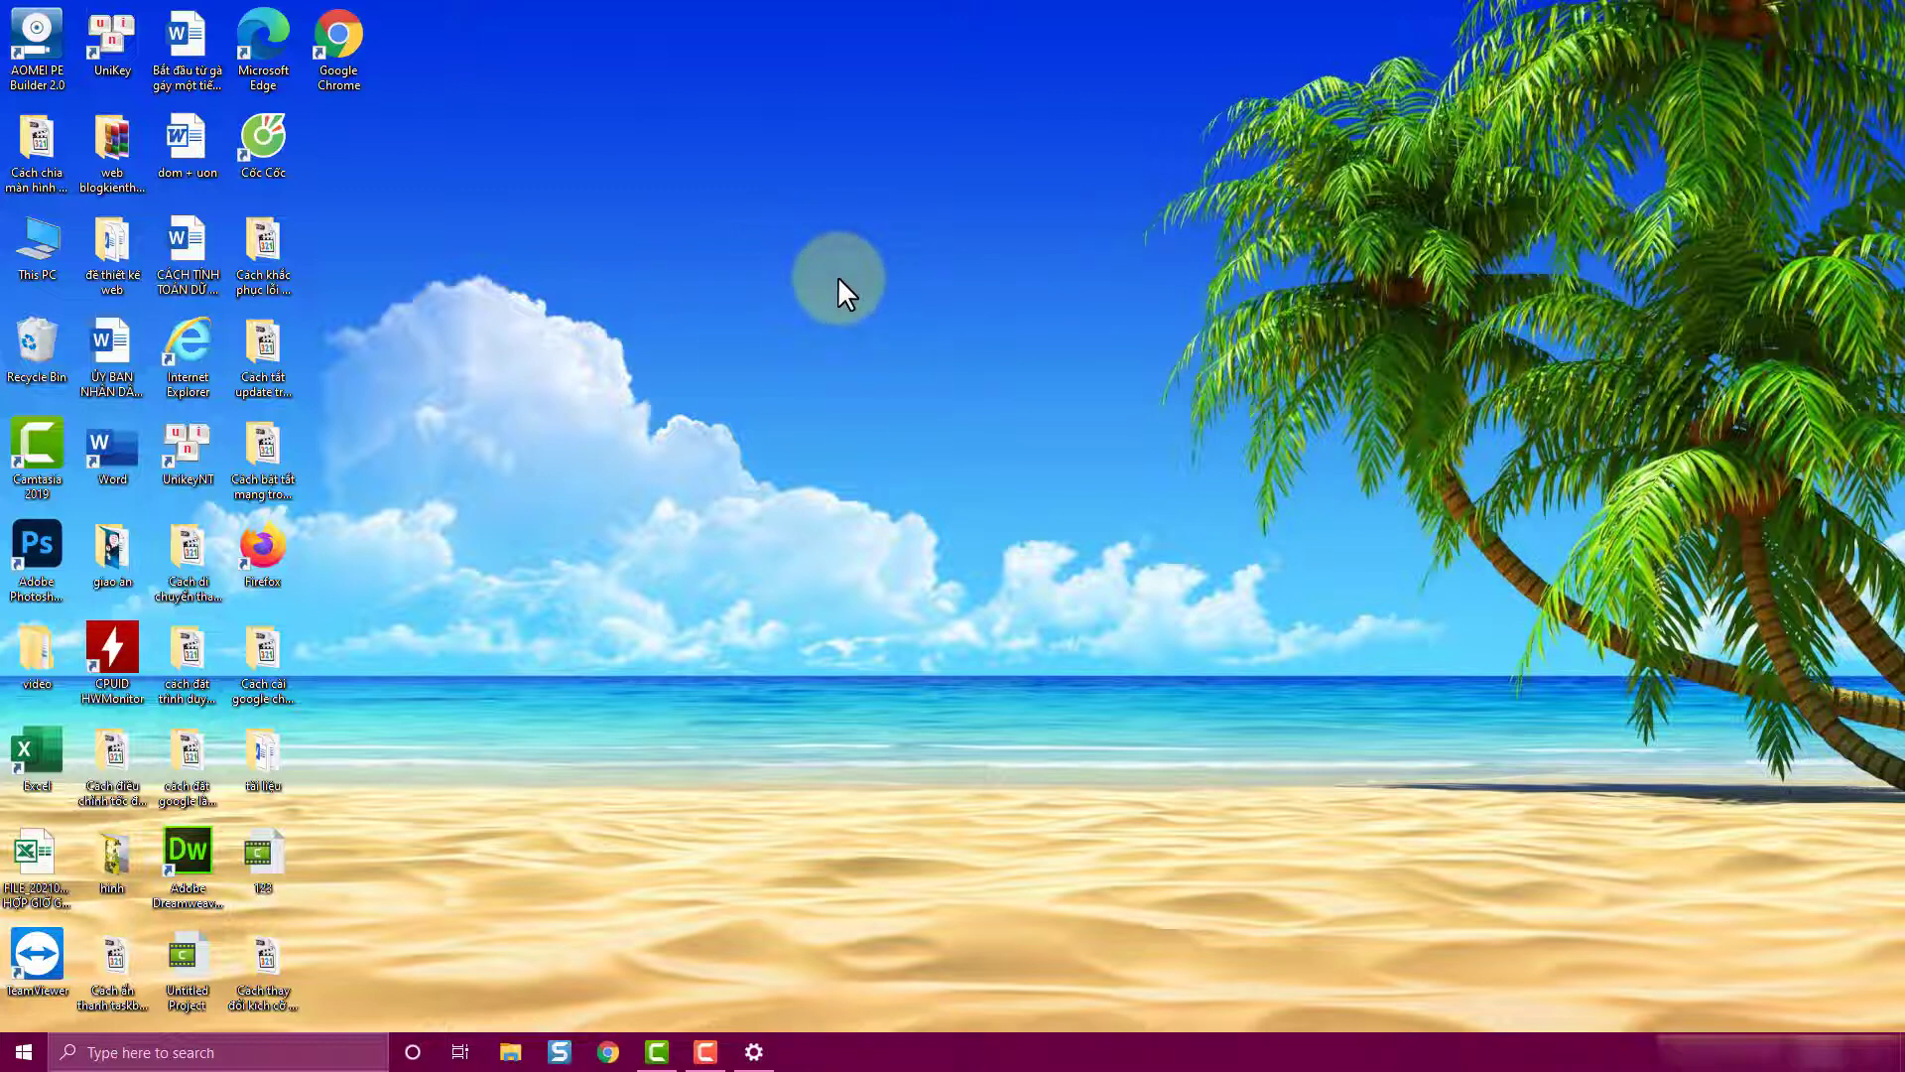
# Step: Enable automatically picking an accent color from the background, and minimize the settings window
pyautogui.click(754, 1052)
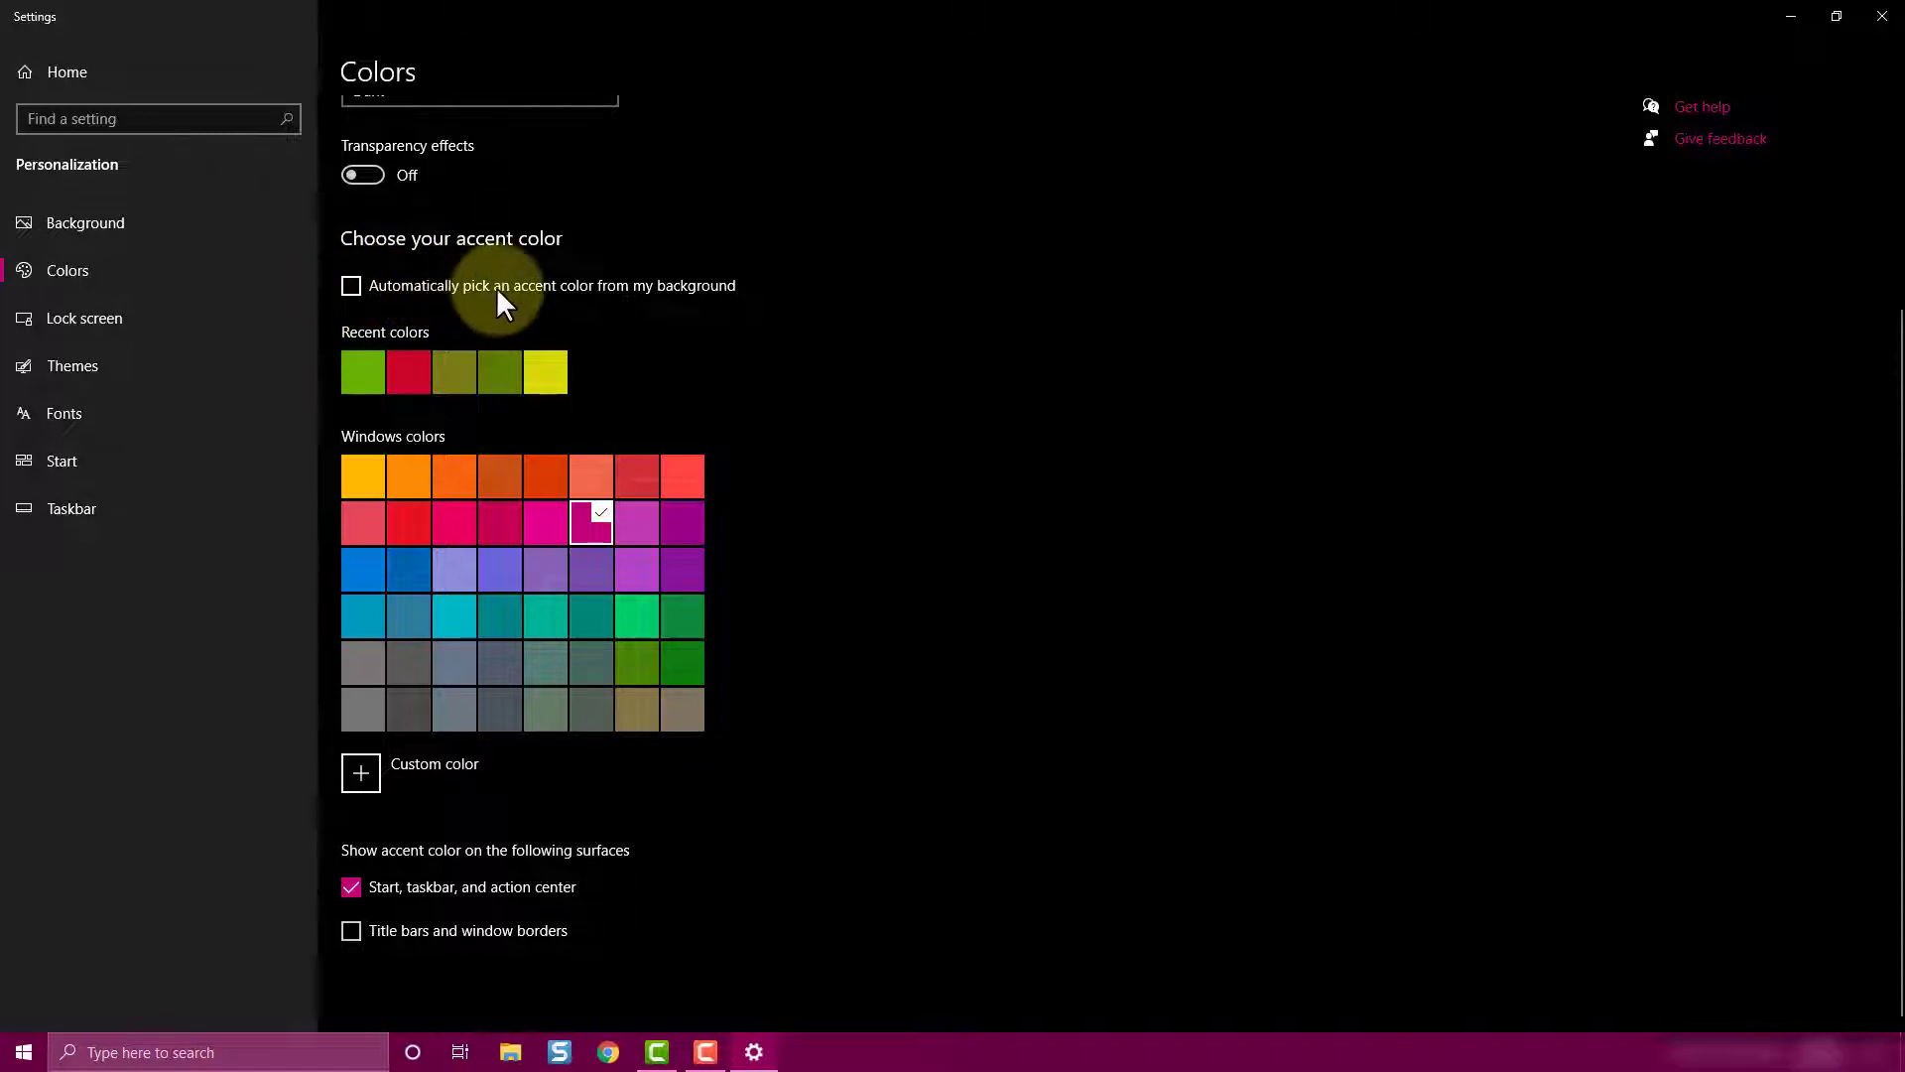
pyautogui.click(353, 284)
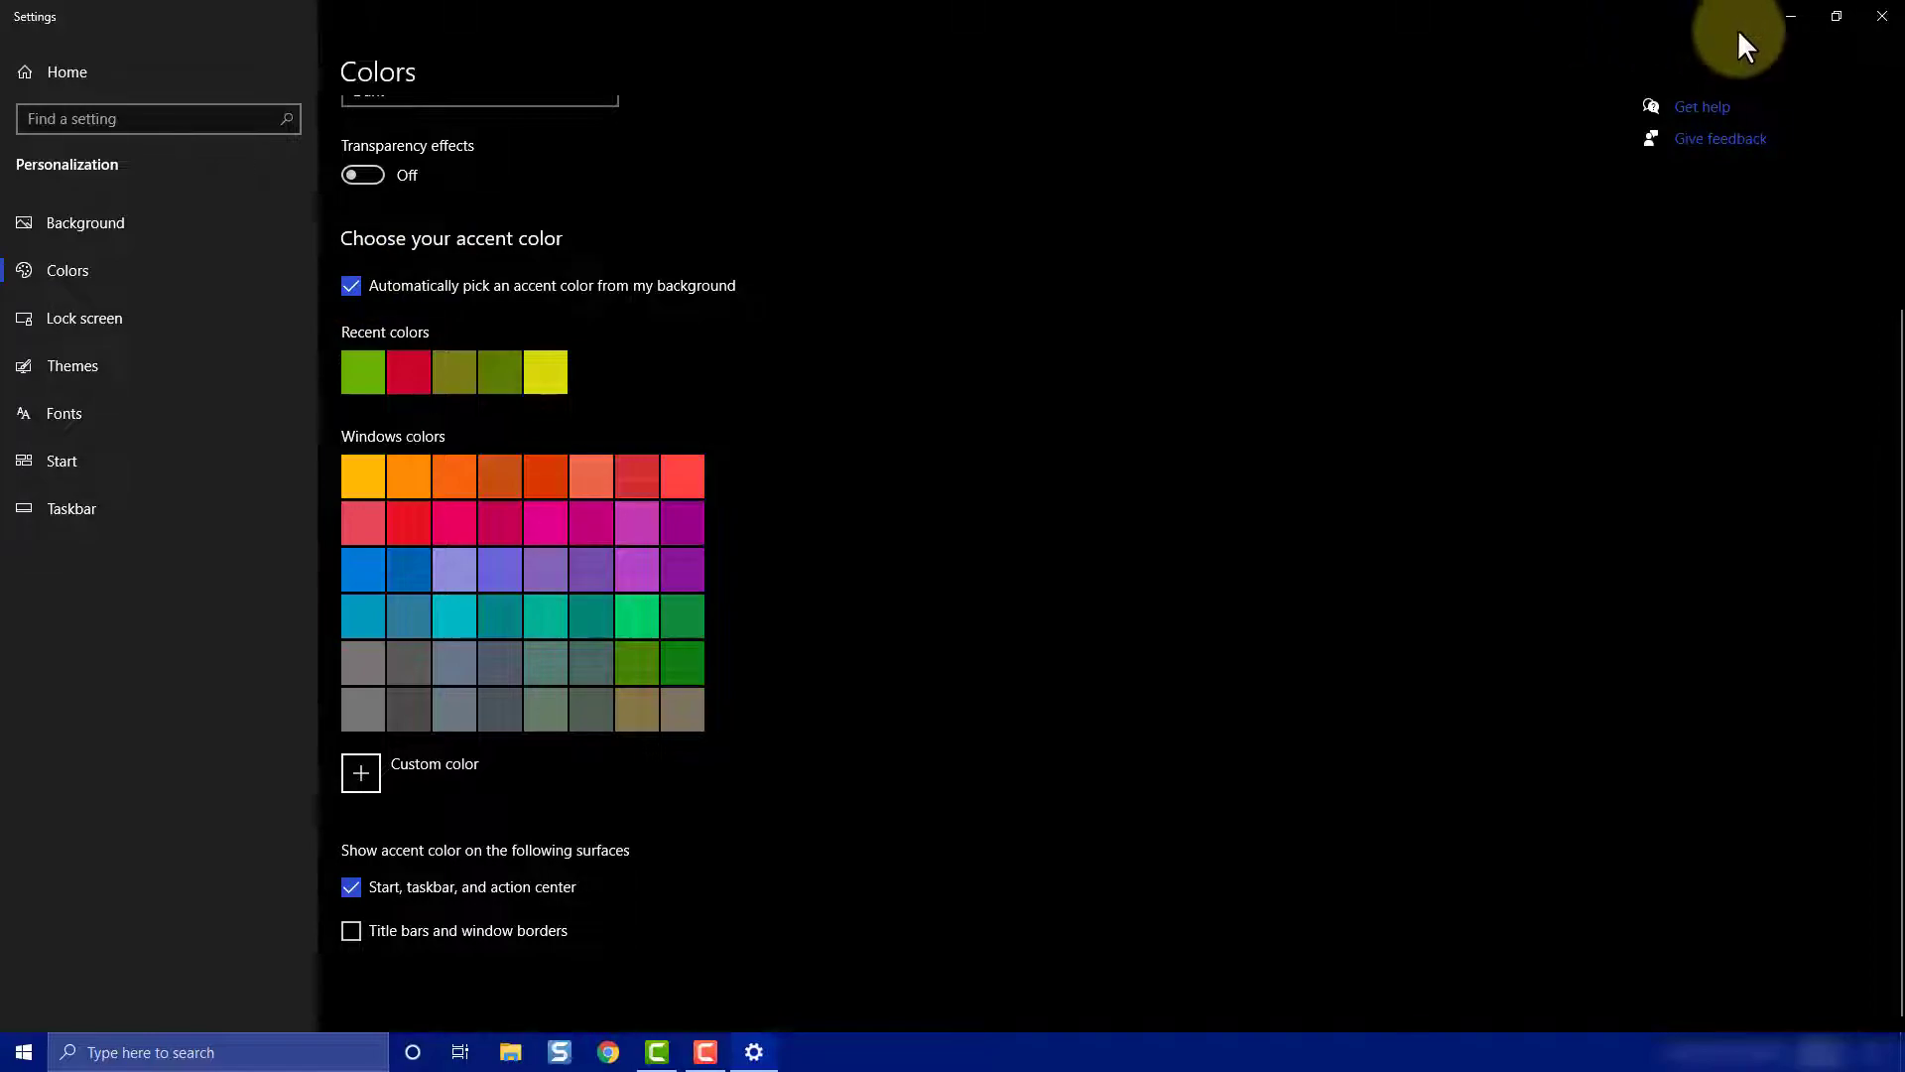
pyautogui.click(1789, 17)
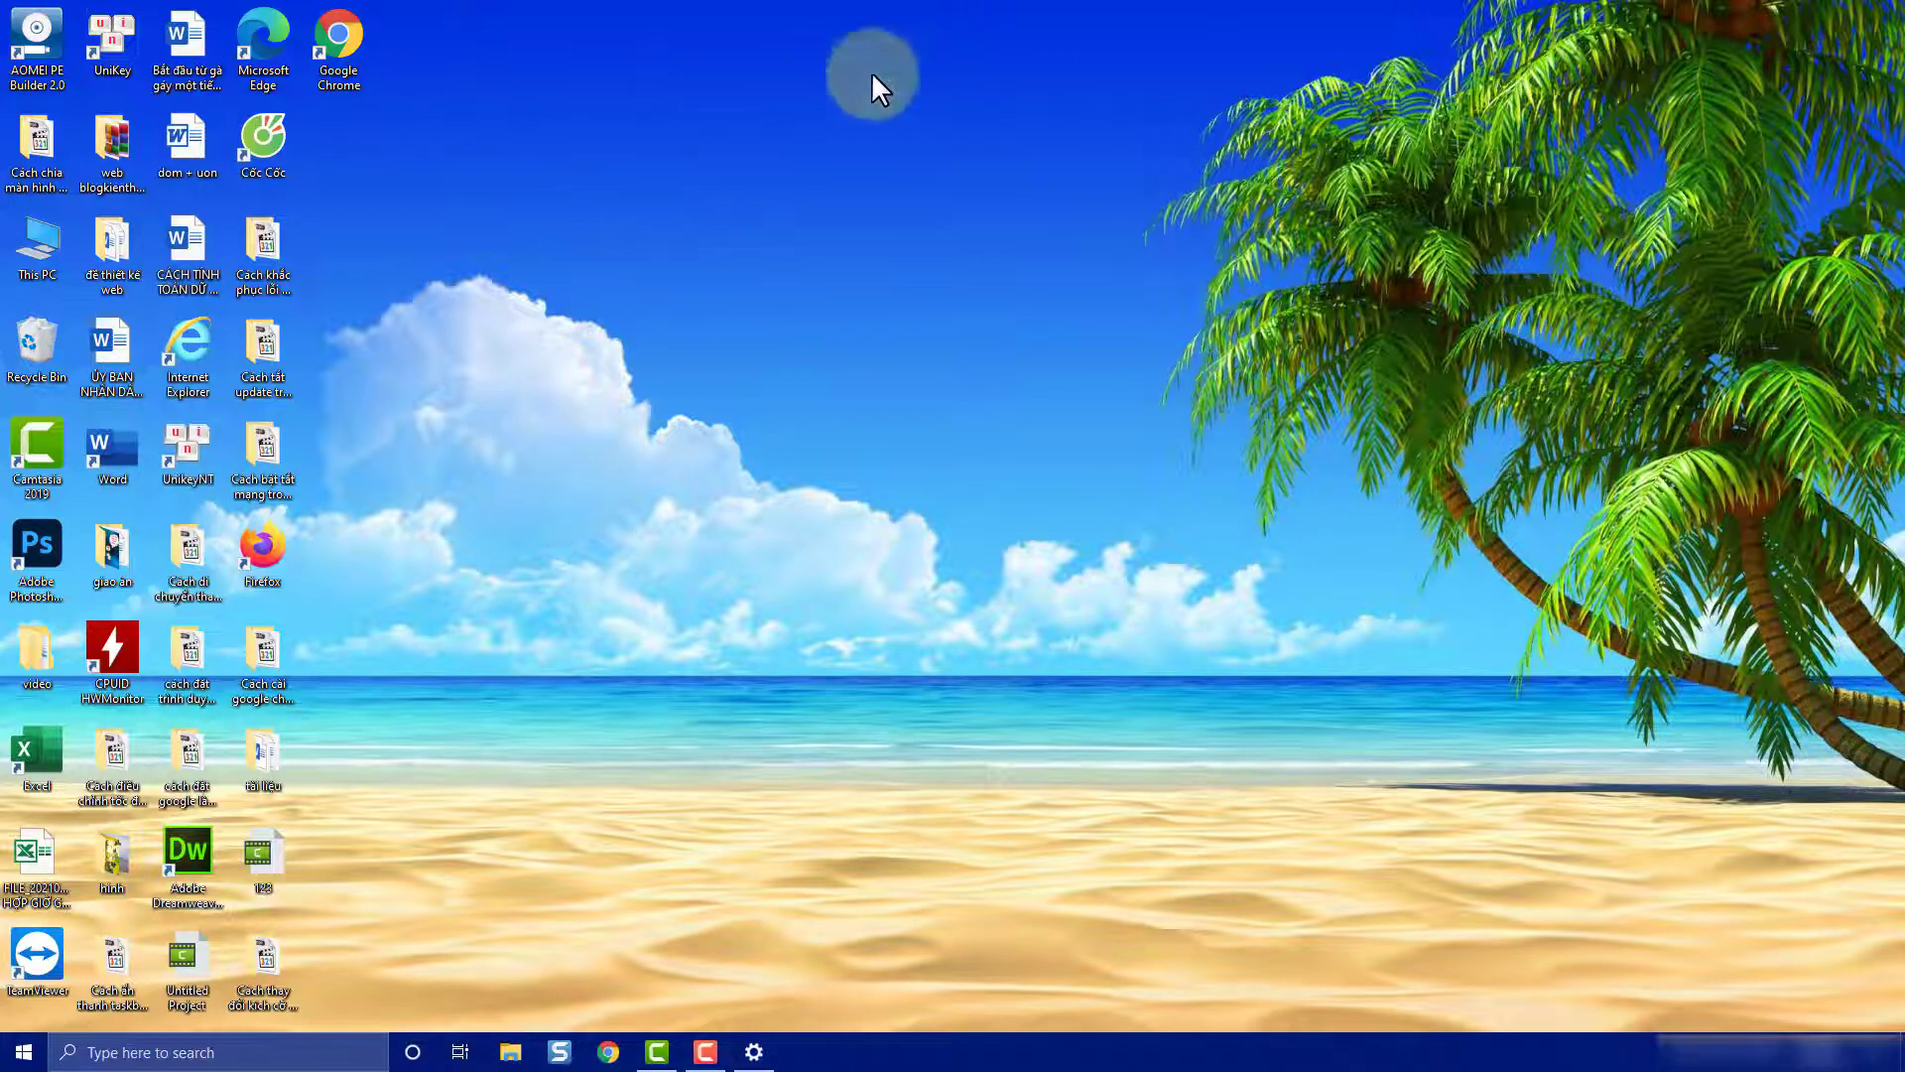
# Step: Advance the desktop background three times and check the automatically picked accent color on the Start menu
pyautogui.rightClick(733, 232)
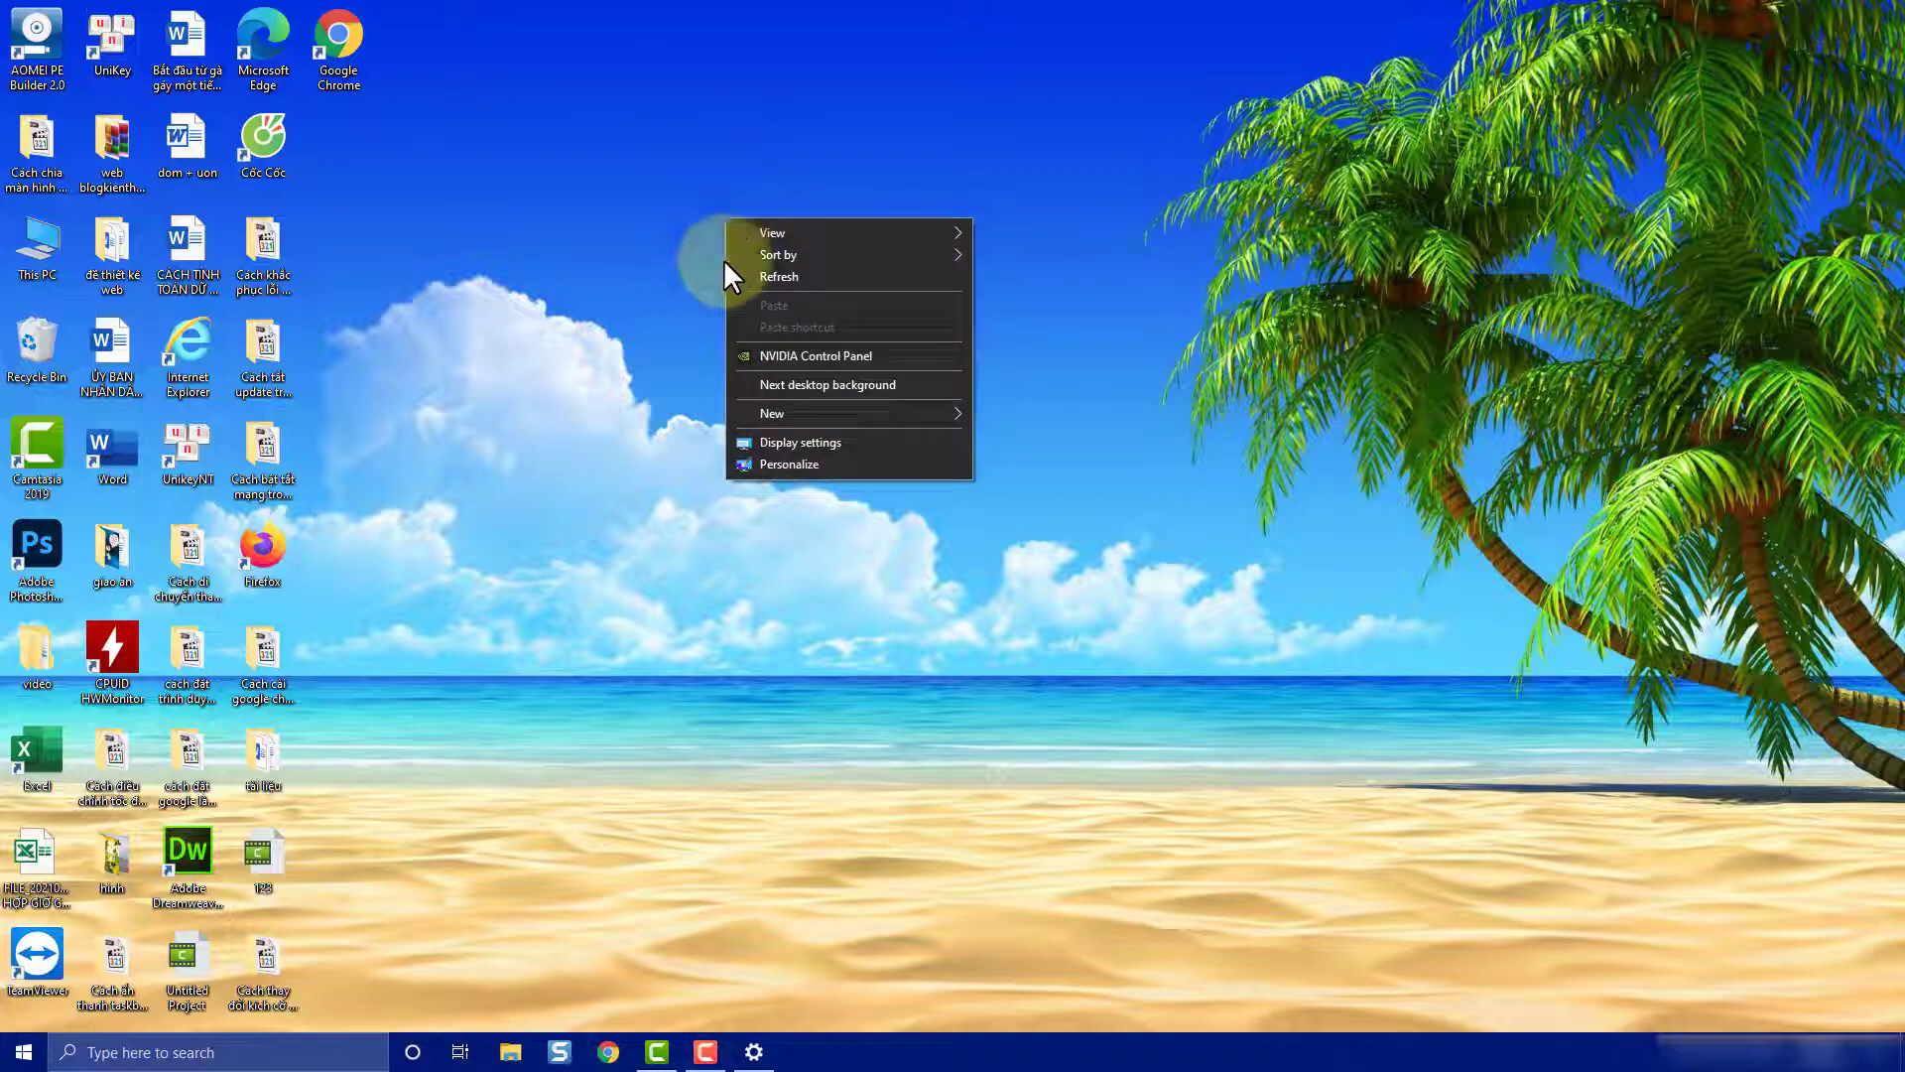
pyautogui.click(865, 383)
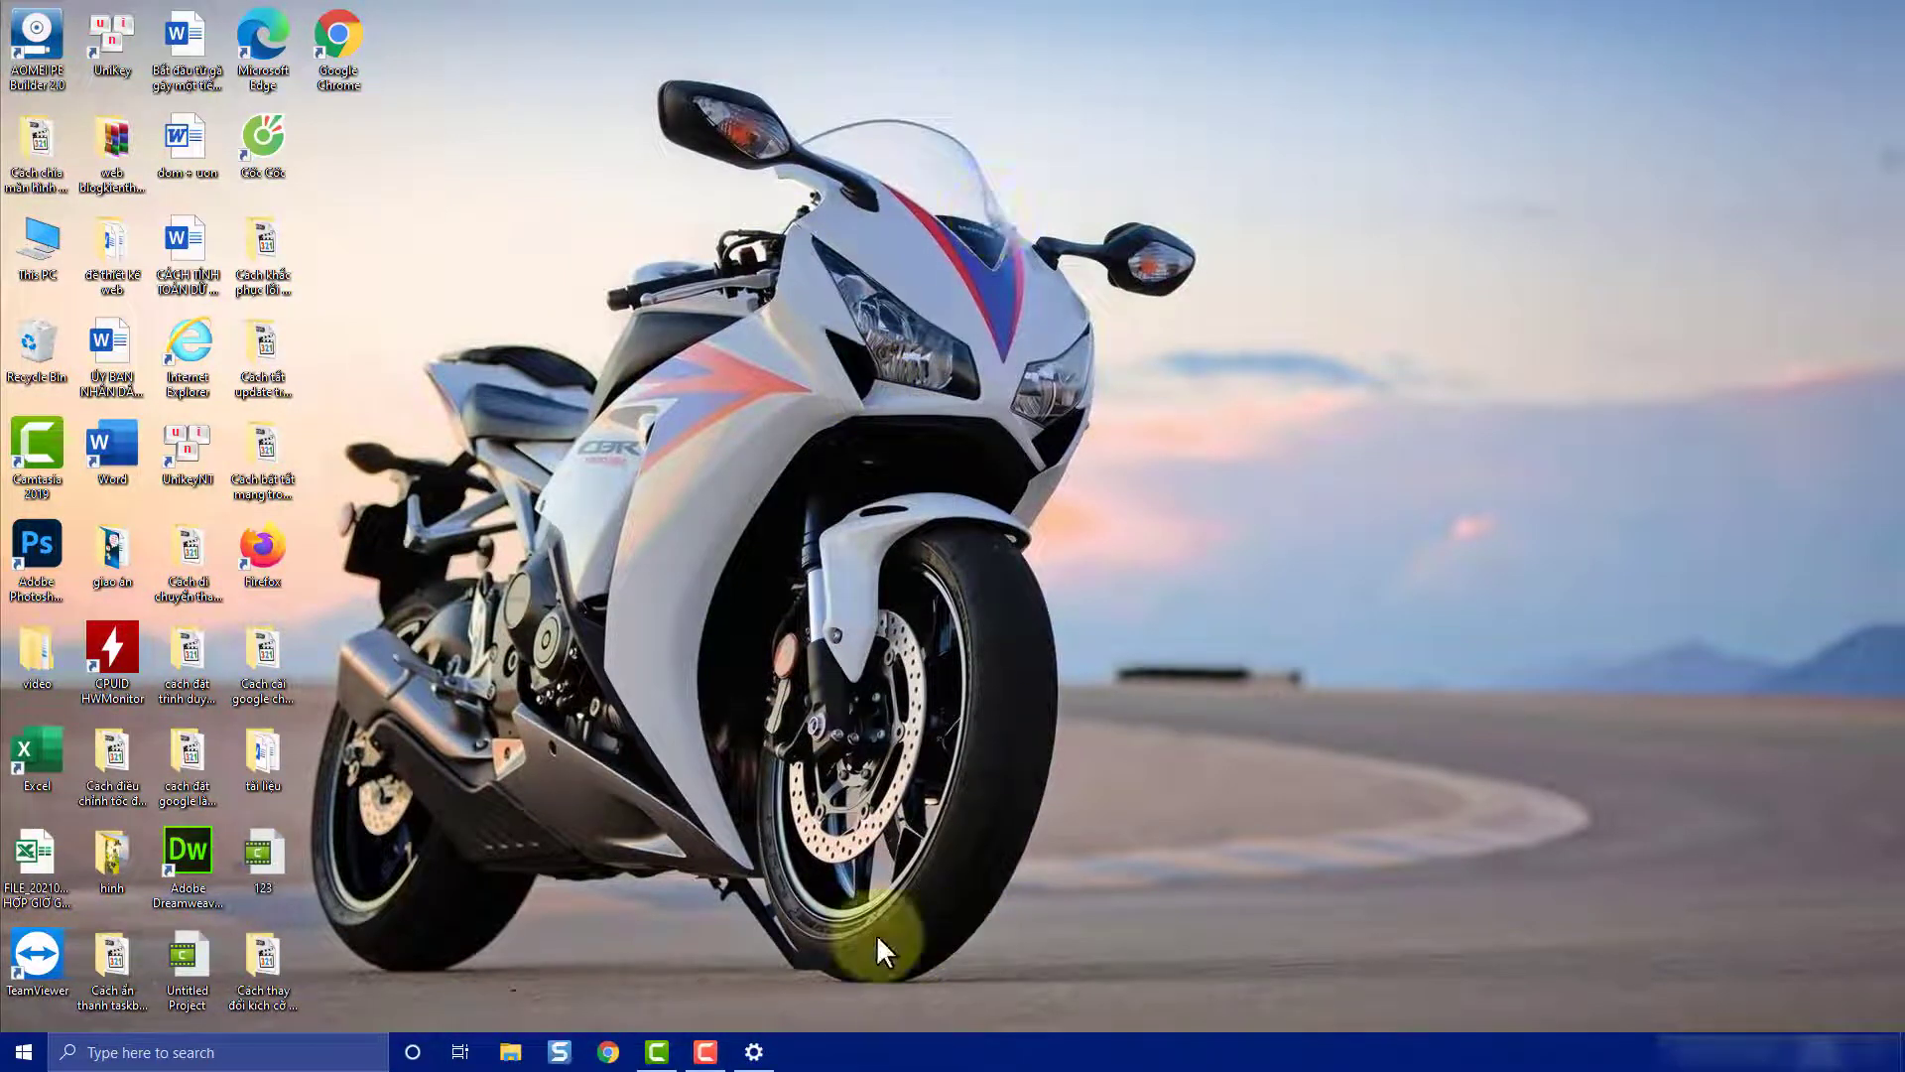
pyautogui.rightClick(736, 317)
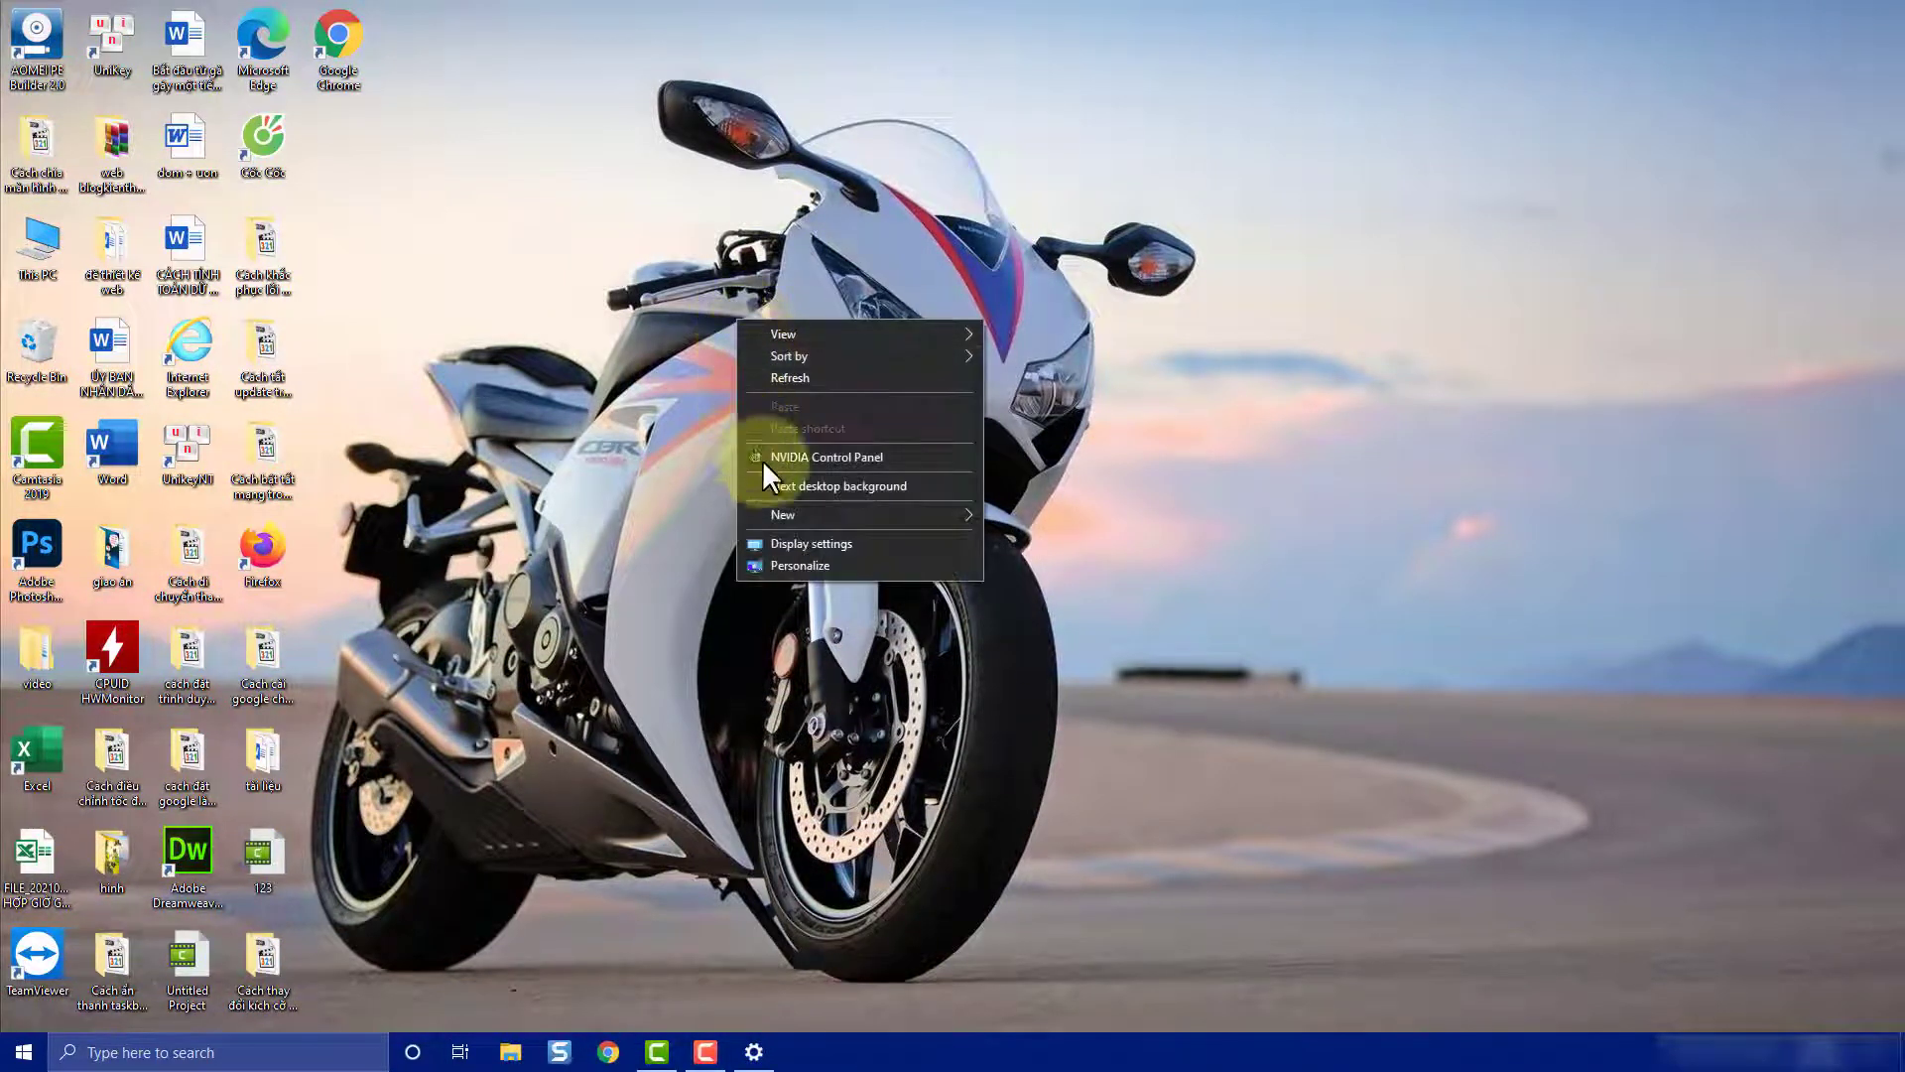
pyautogui.click(849, 484)
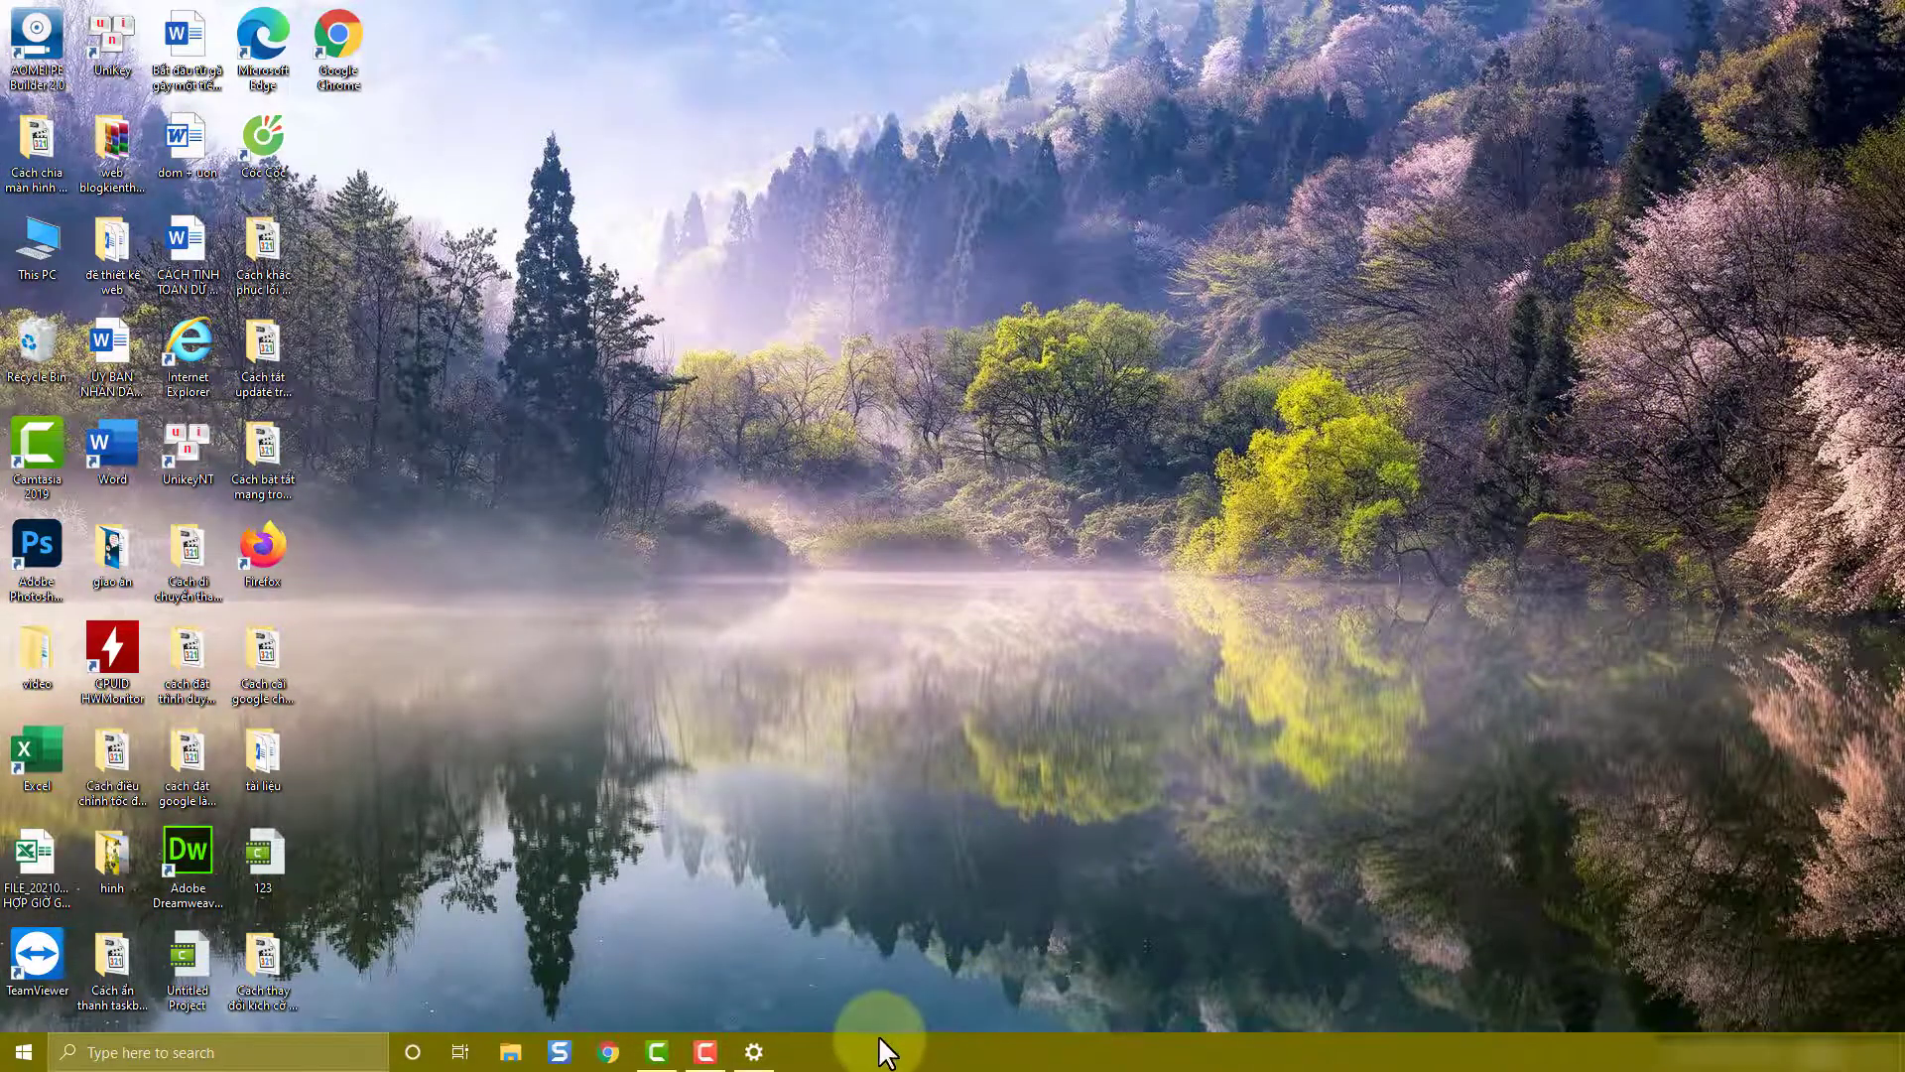
pyautogui.rightClick(686, 310)
pyautogui.click(746, 473)
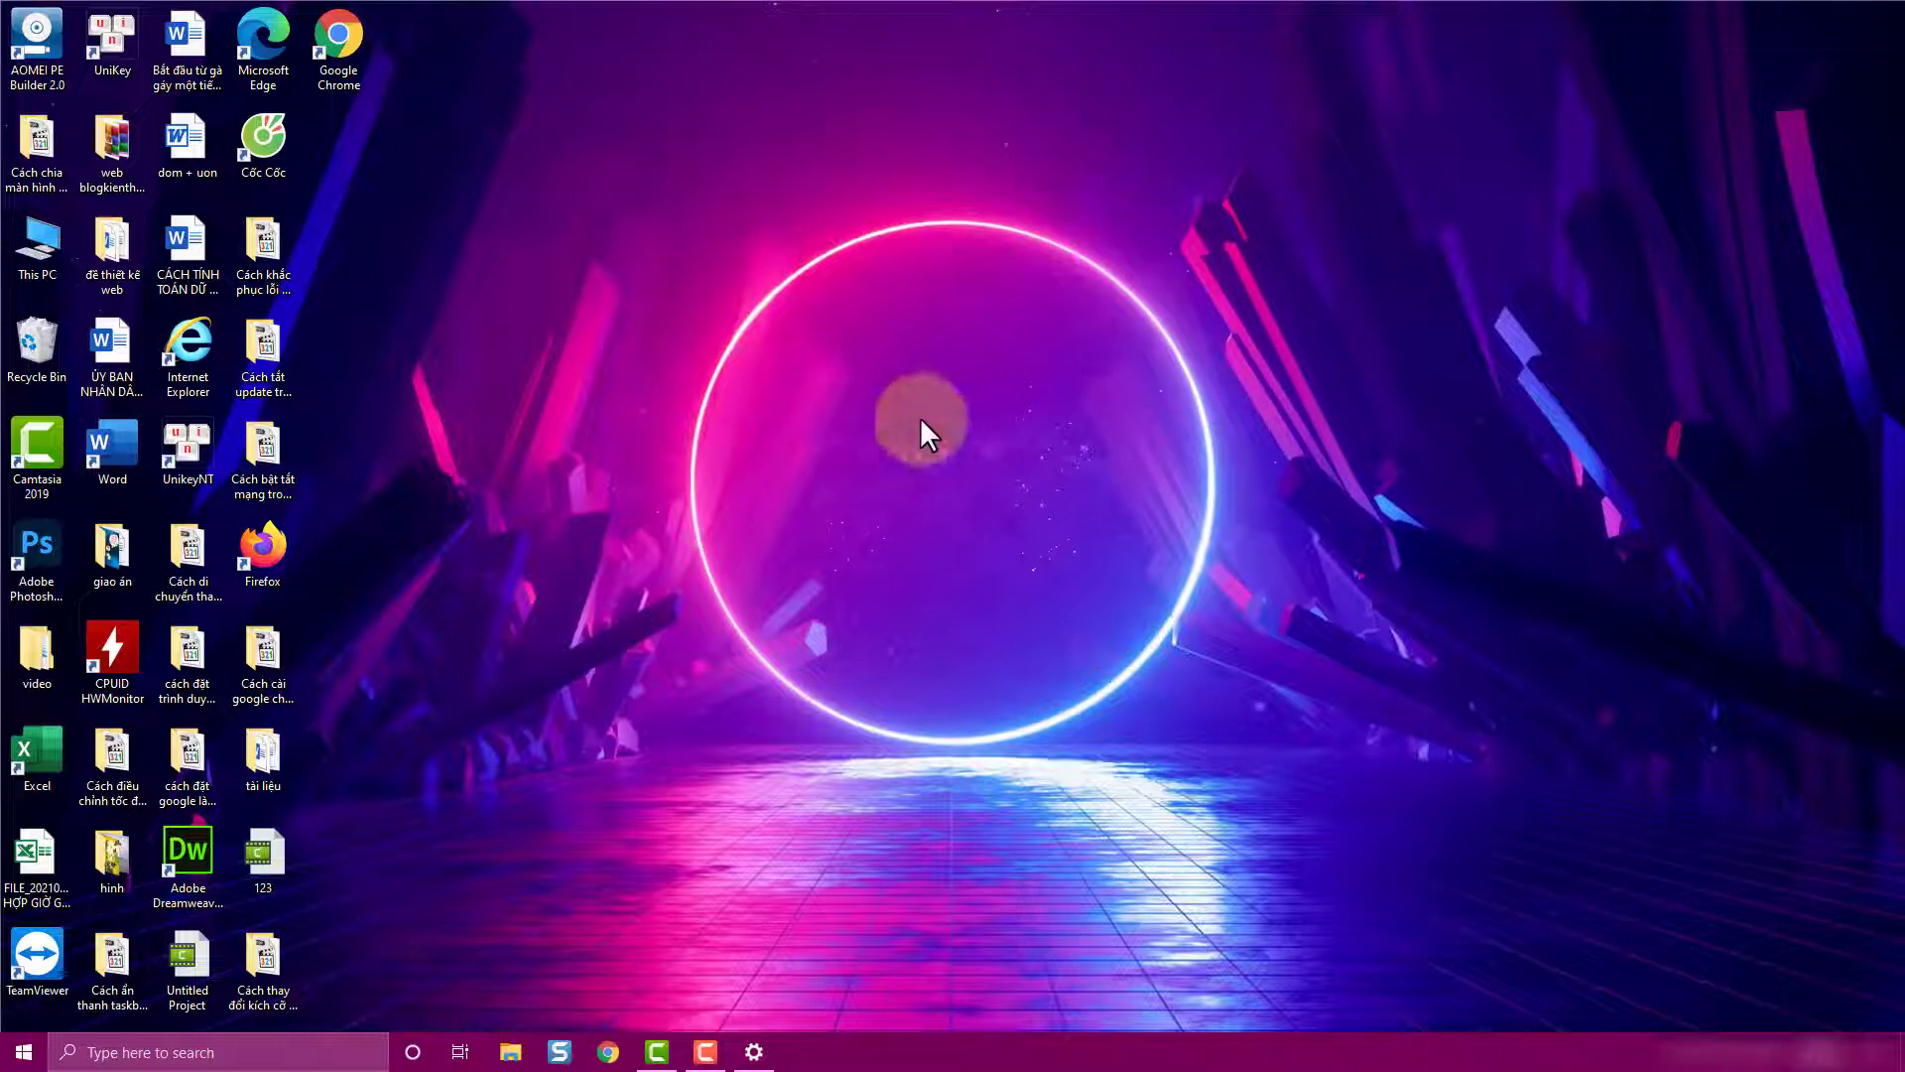
pyautogui.click(24, 1052)
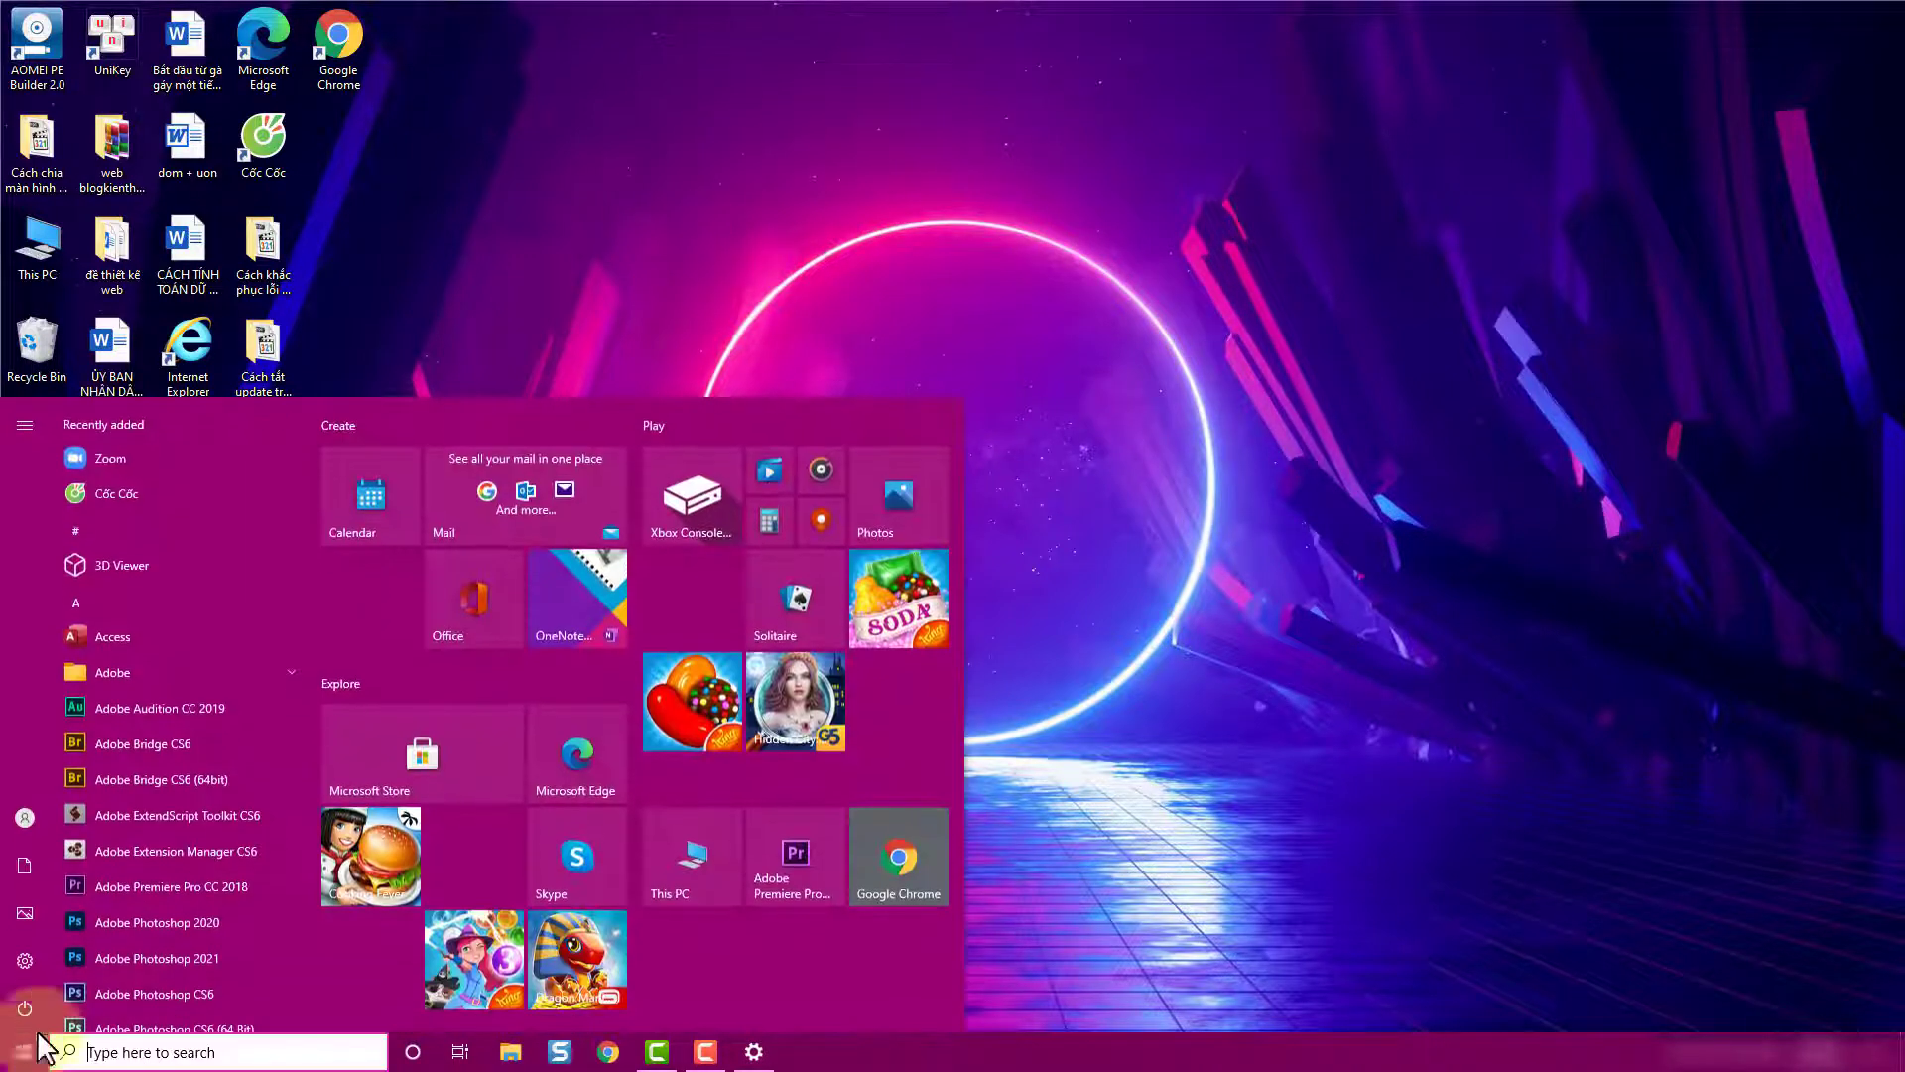
pyautogui.click(1111, 195)
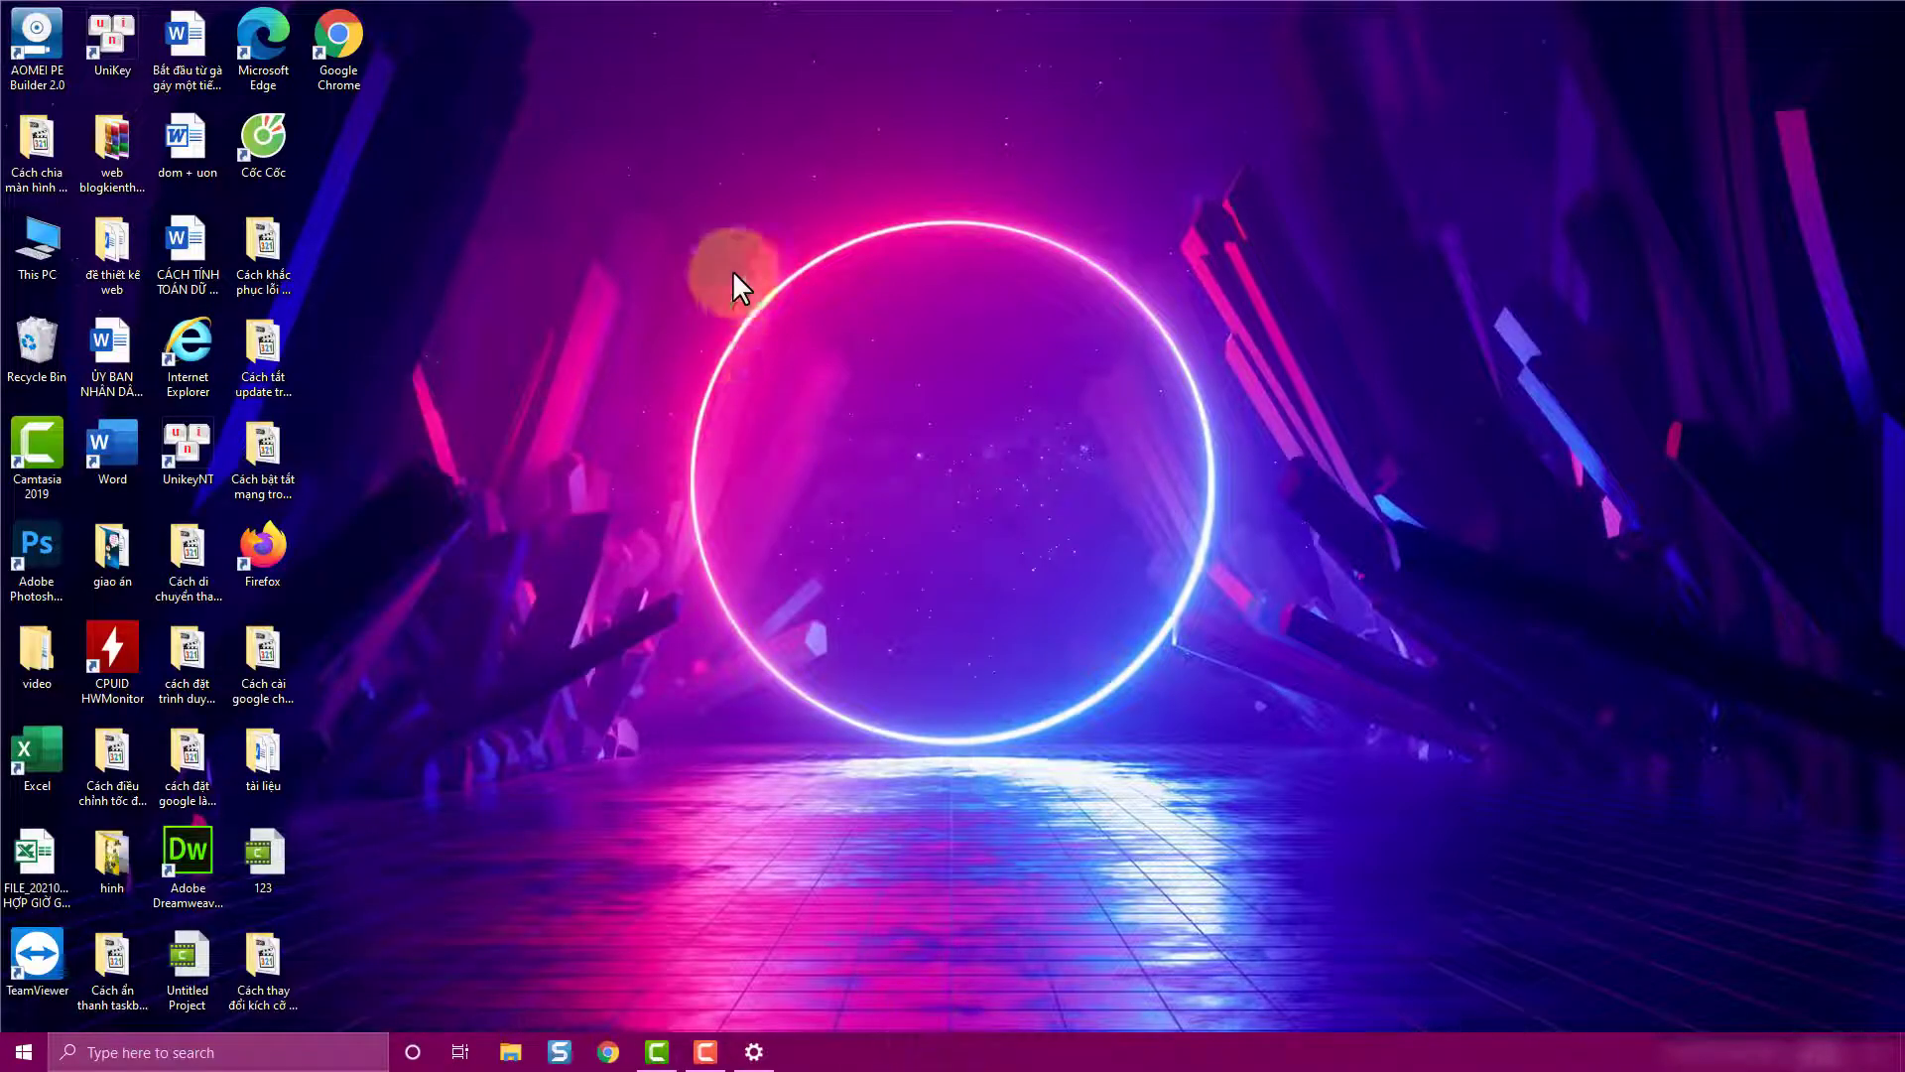
# Step: Advance the desktop background two more times to test the automatically picked accent color on the taskbar
pyautogui.rightClick(734, 273)
pyautogui.click(819, 438)
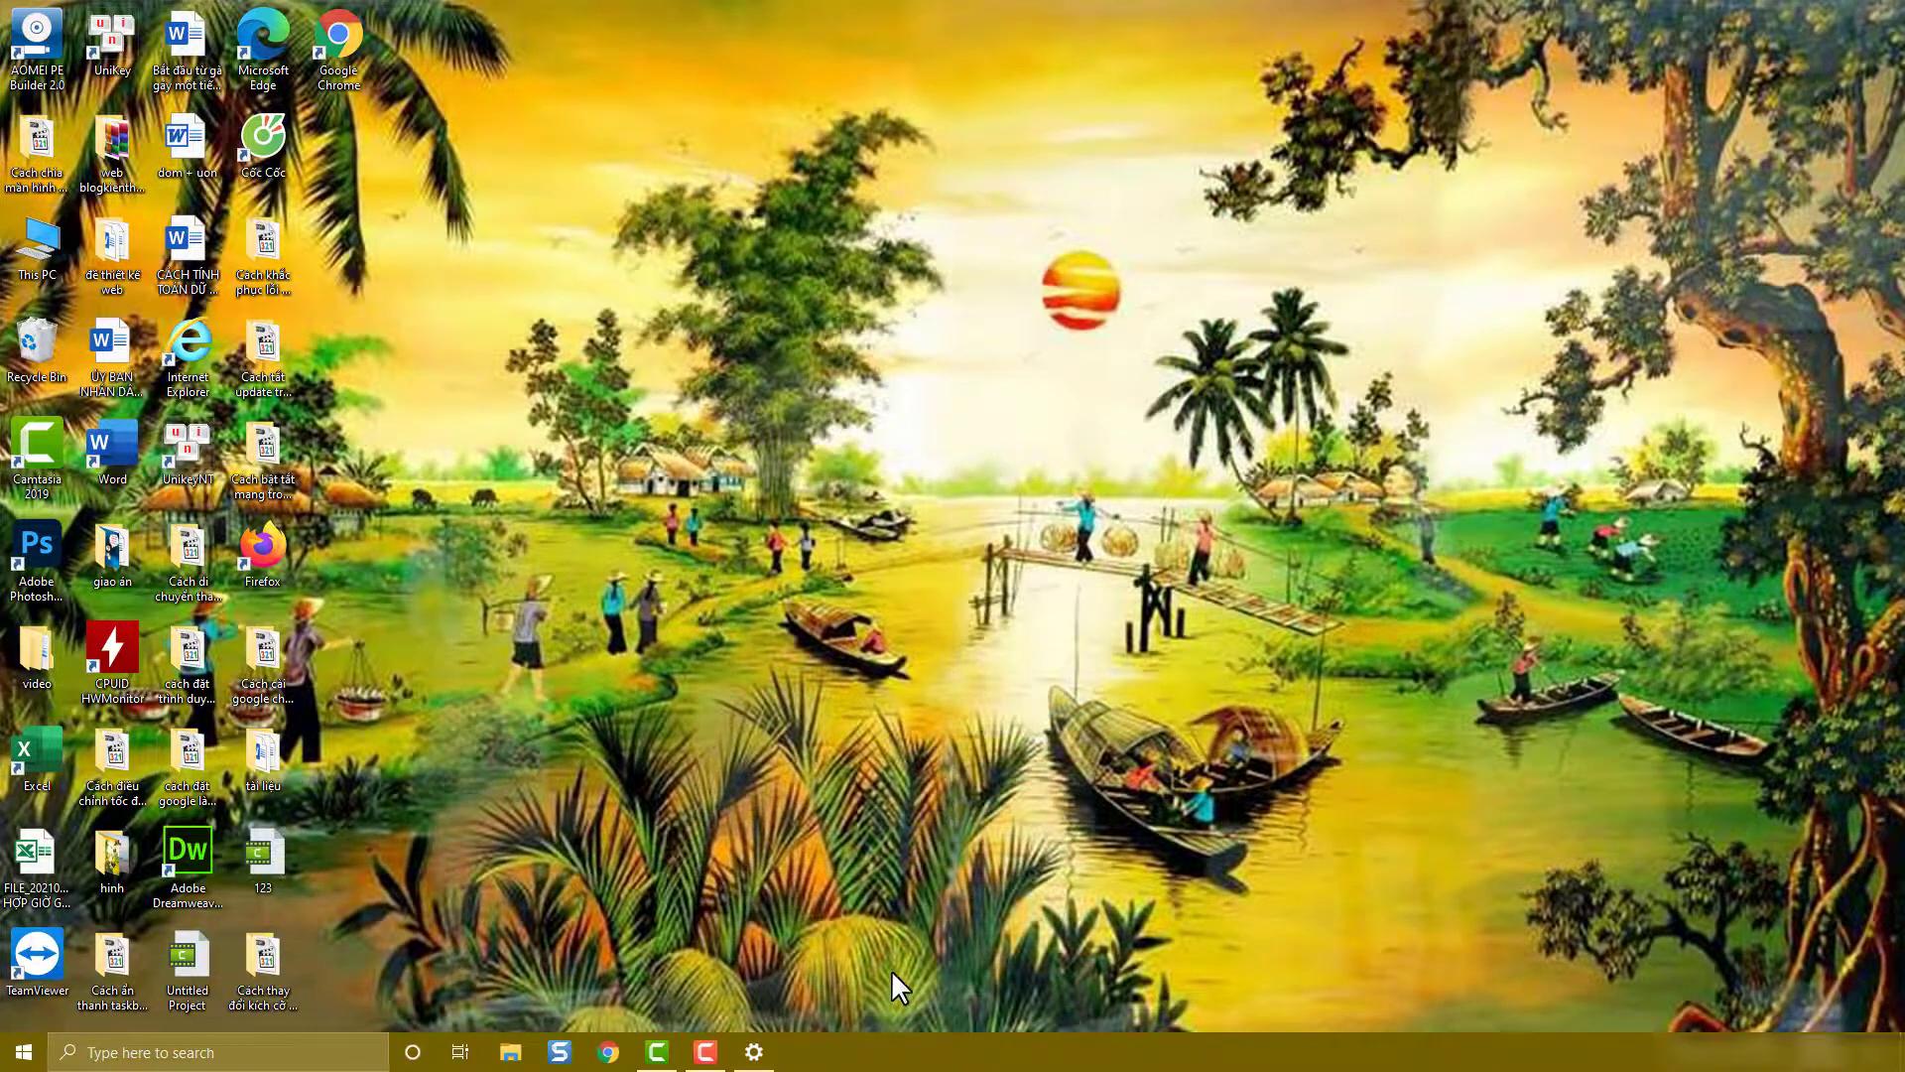
pyautogui.rightClick(786, 340)
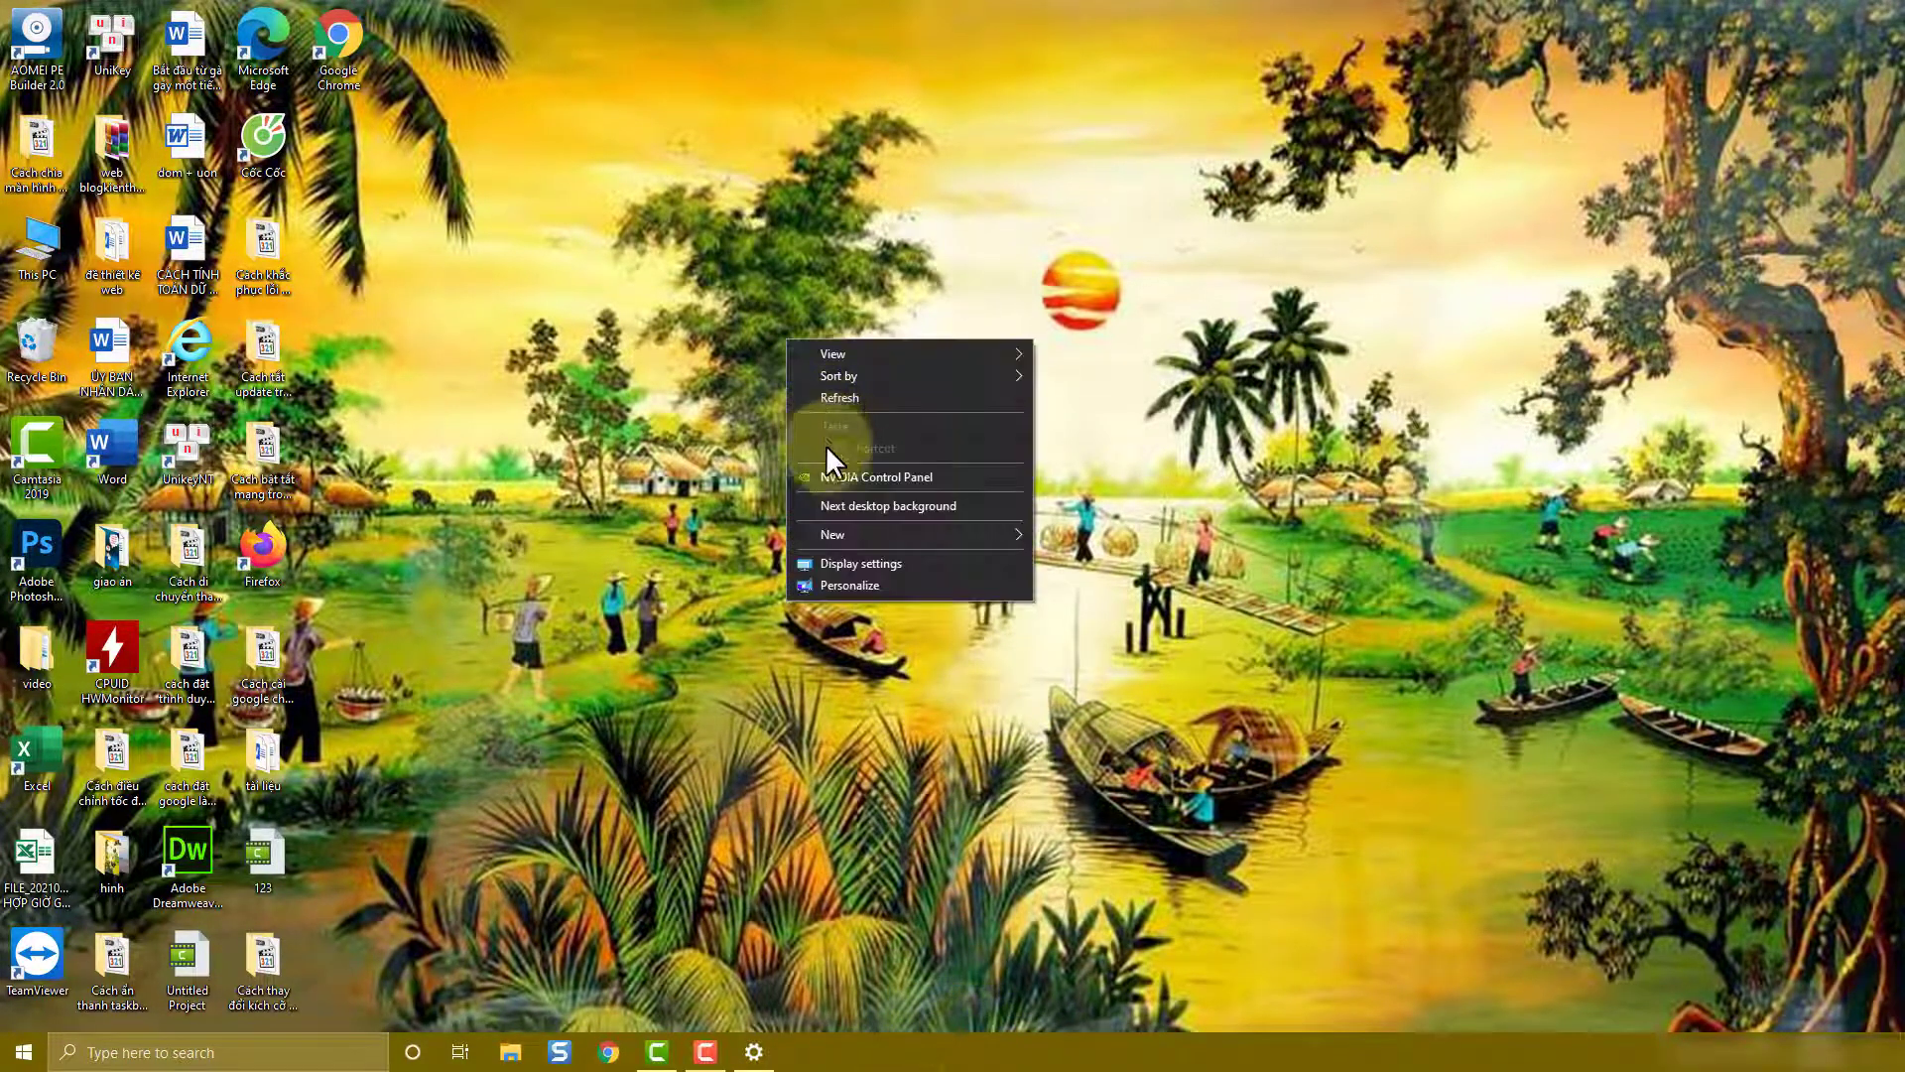
pyautogui.click(845, 509)
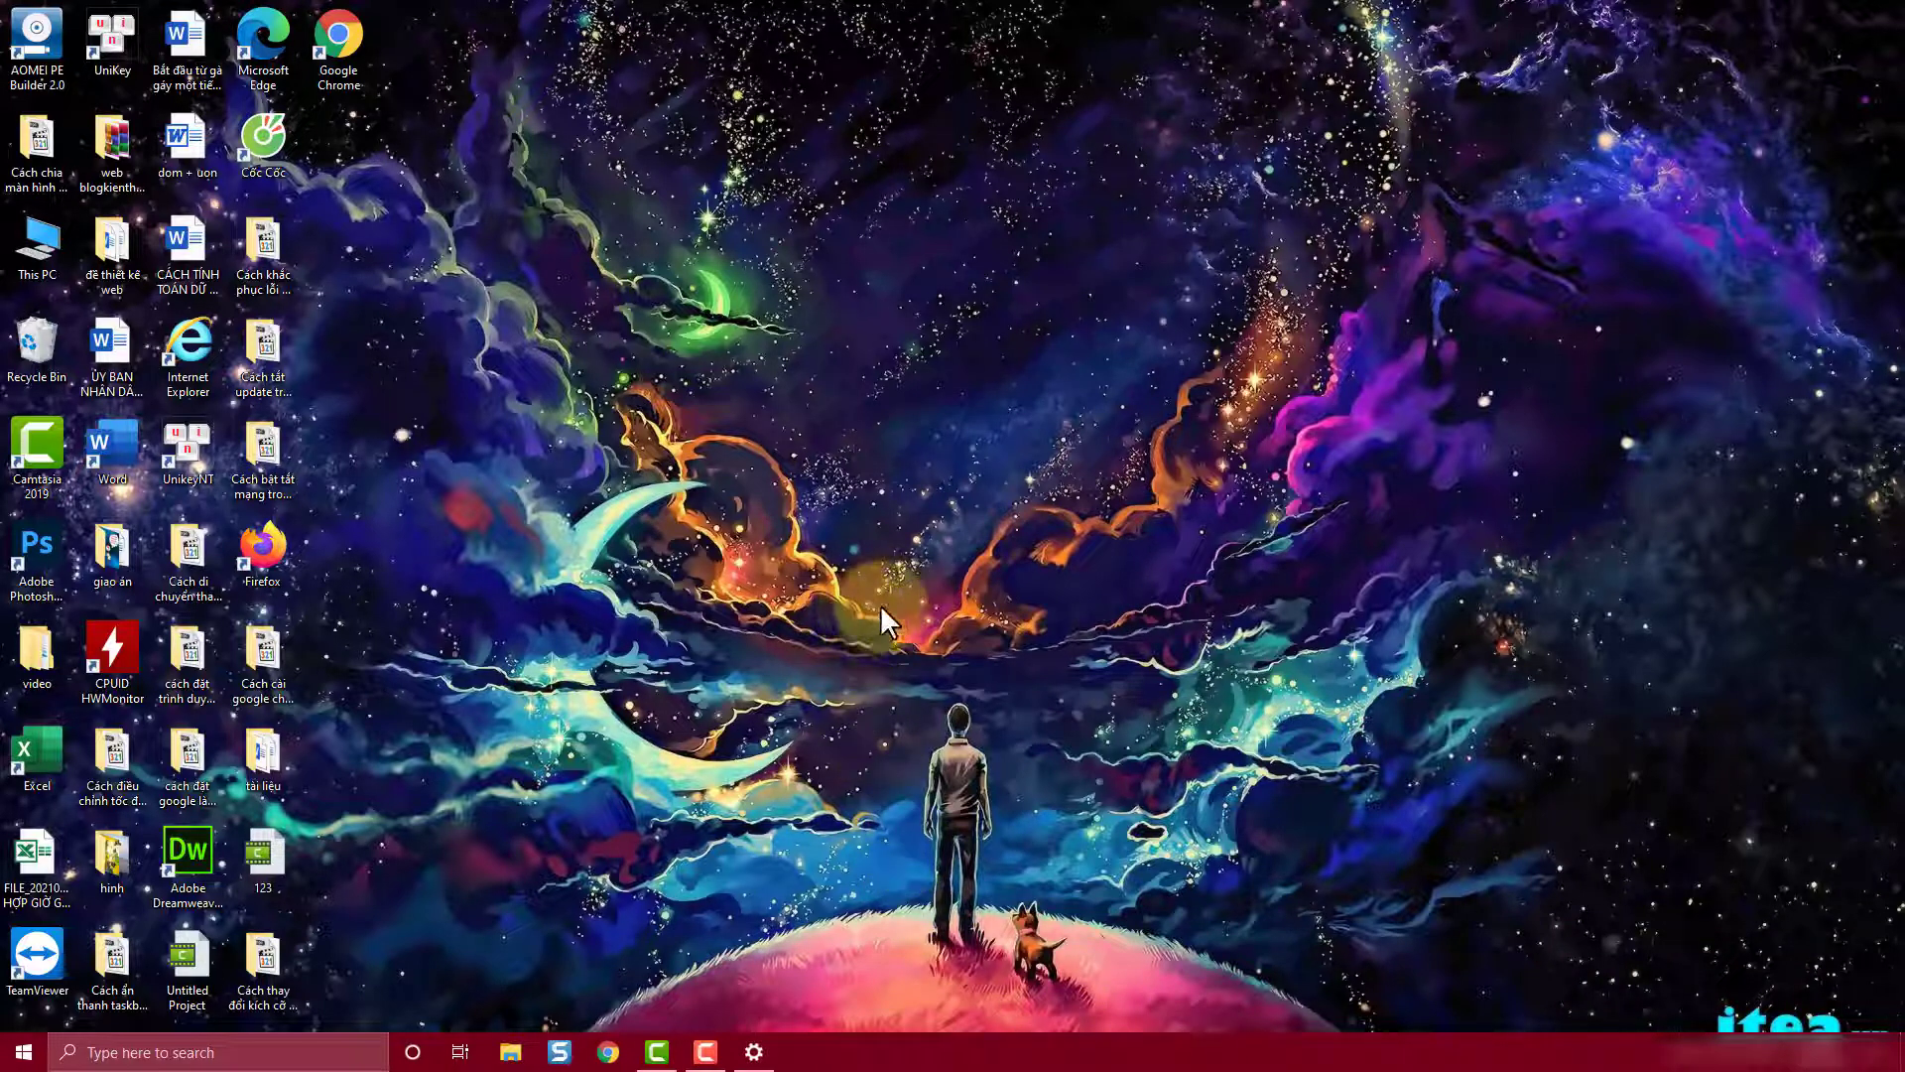
# Step: Restore the Colors settings window, turn on transparency effects, and minimize the window
pyautogui.click(755, 1052)
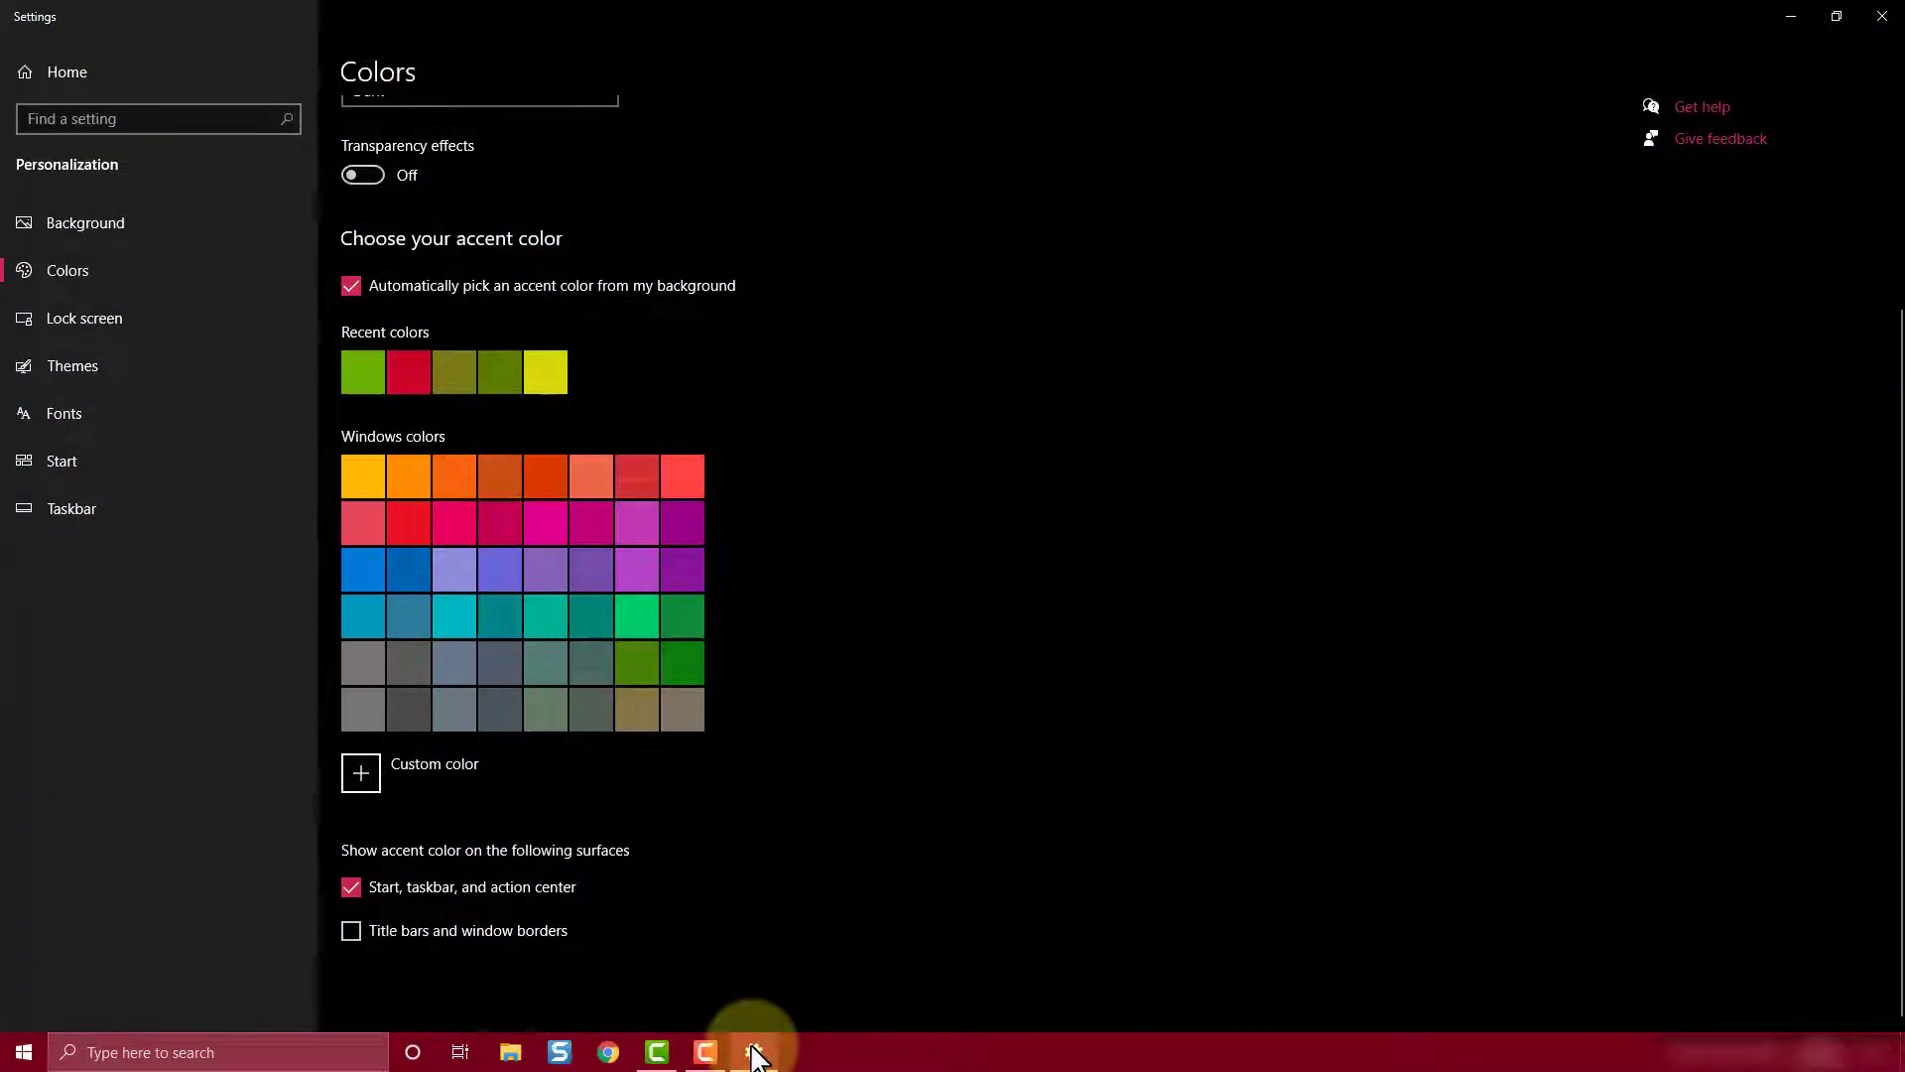
pyautogui.click(377, 167)
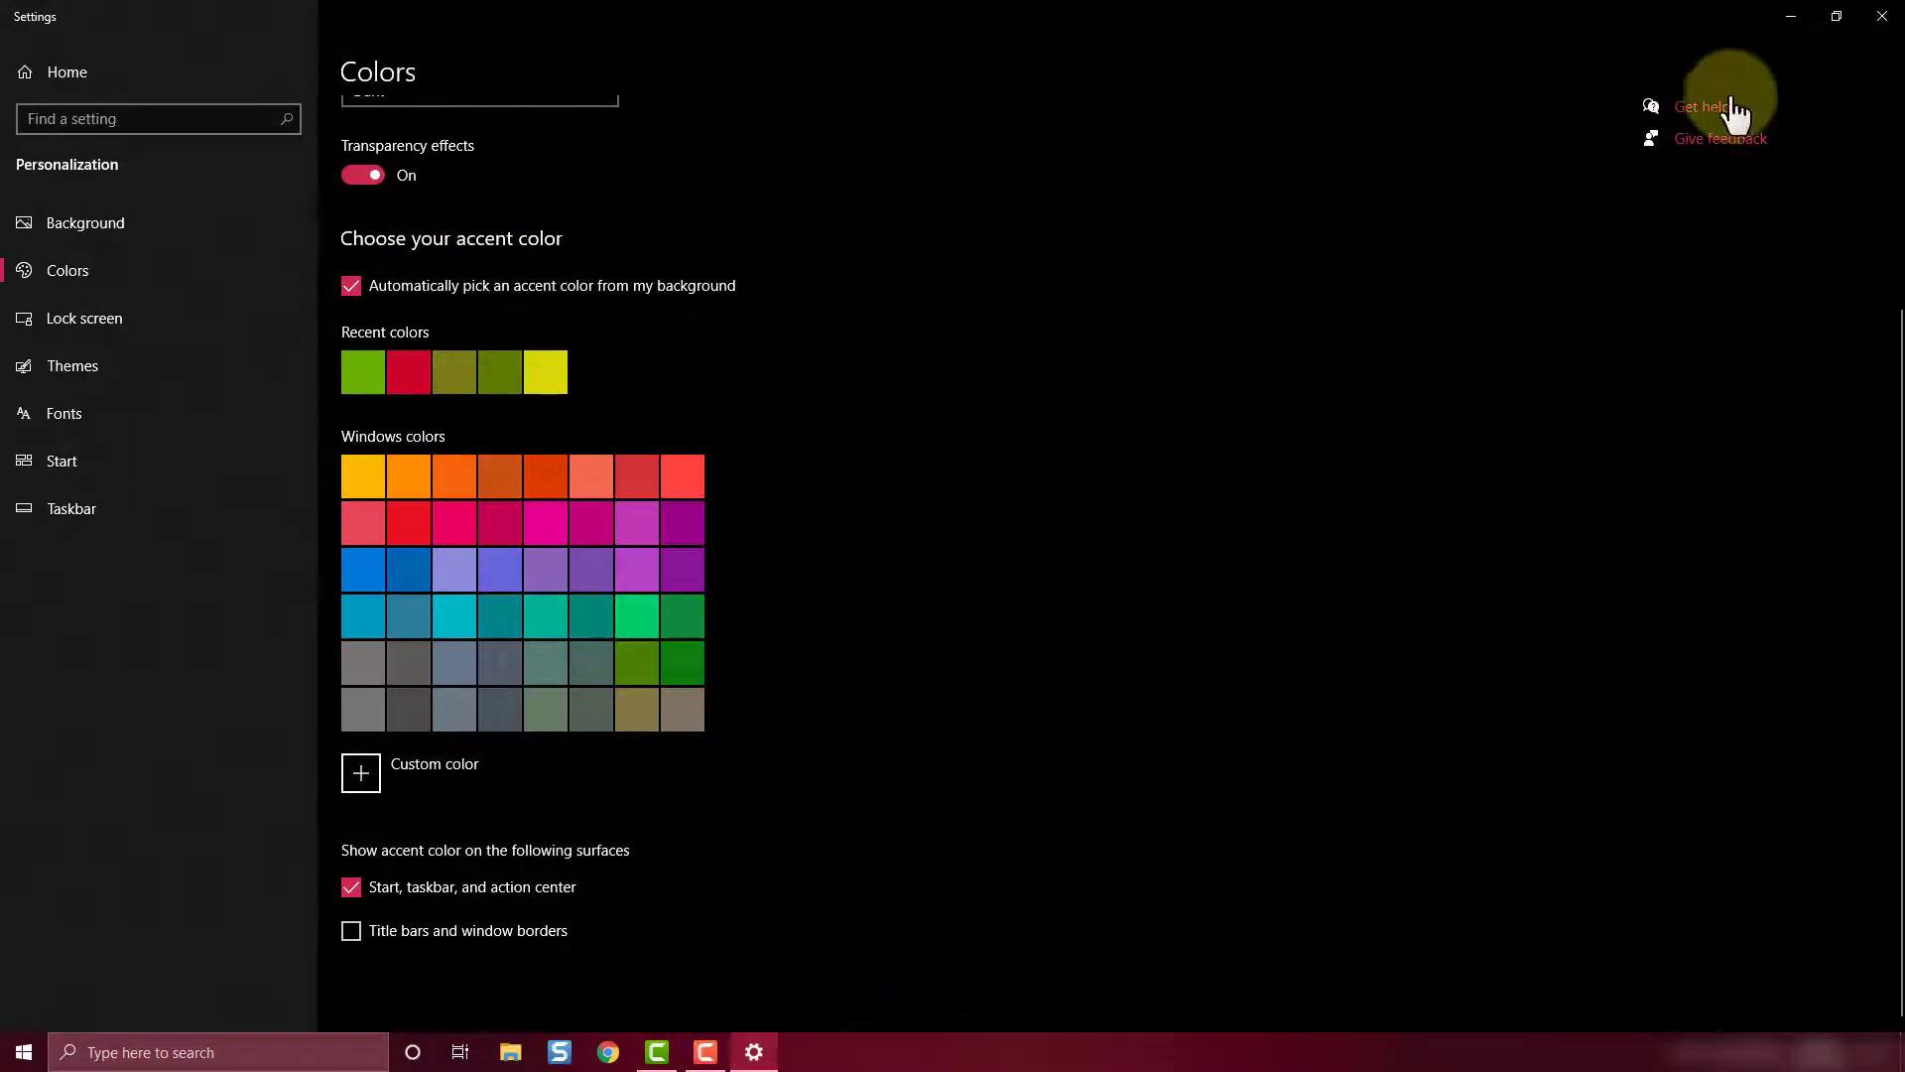
pyautogui.click(1788, 22)
# Step: Switch the desktop background forward twice to check the taskbar color with transparency effects on
pyautogui.rightClick(733, 466)
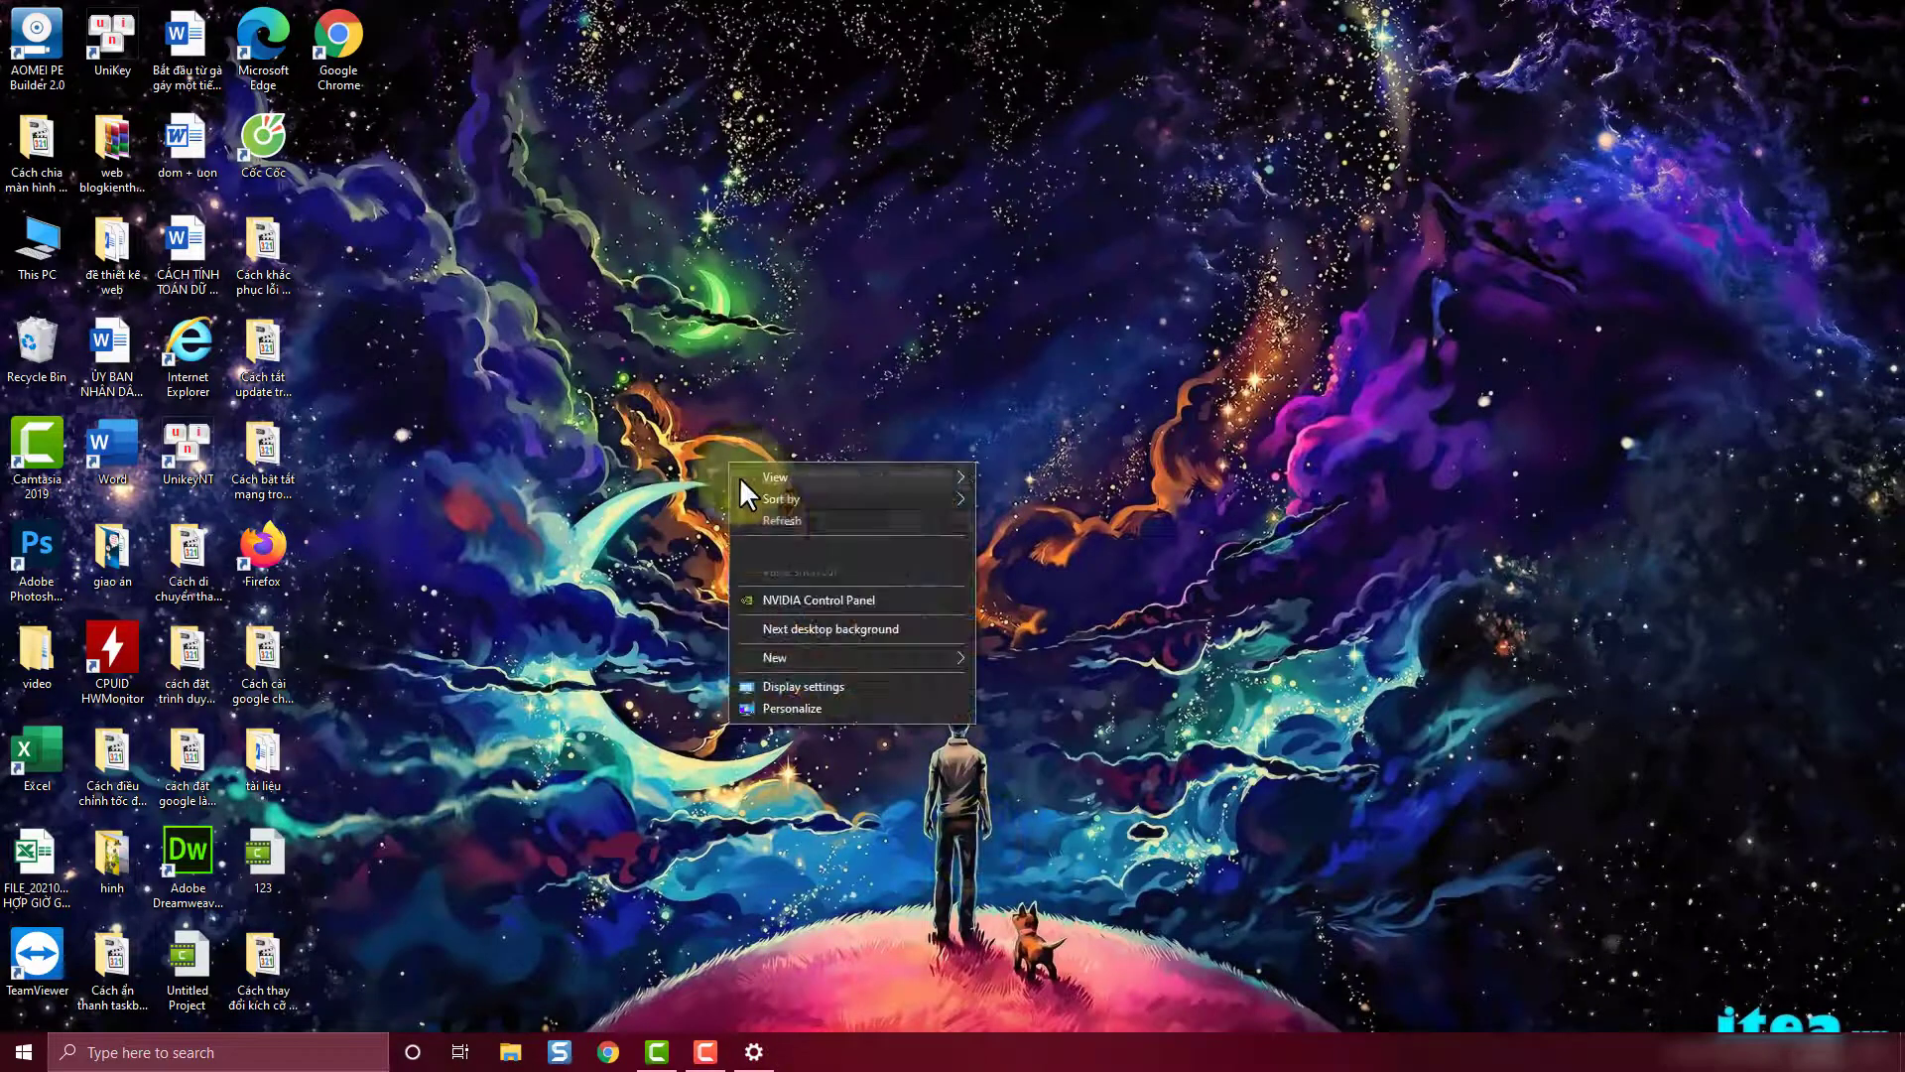
pyautogui.click(795, 632)
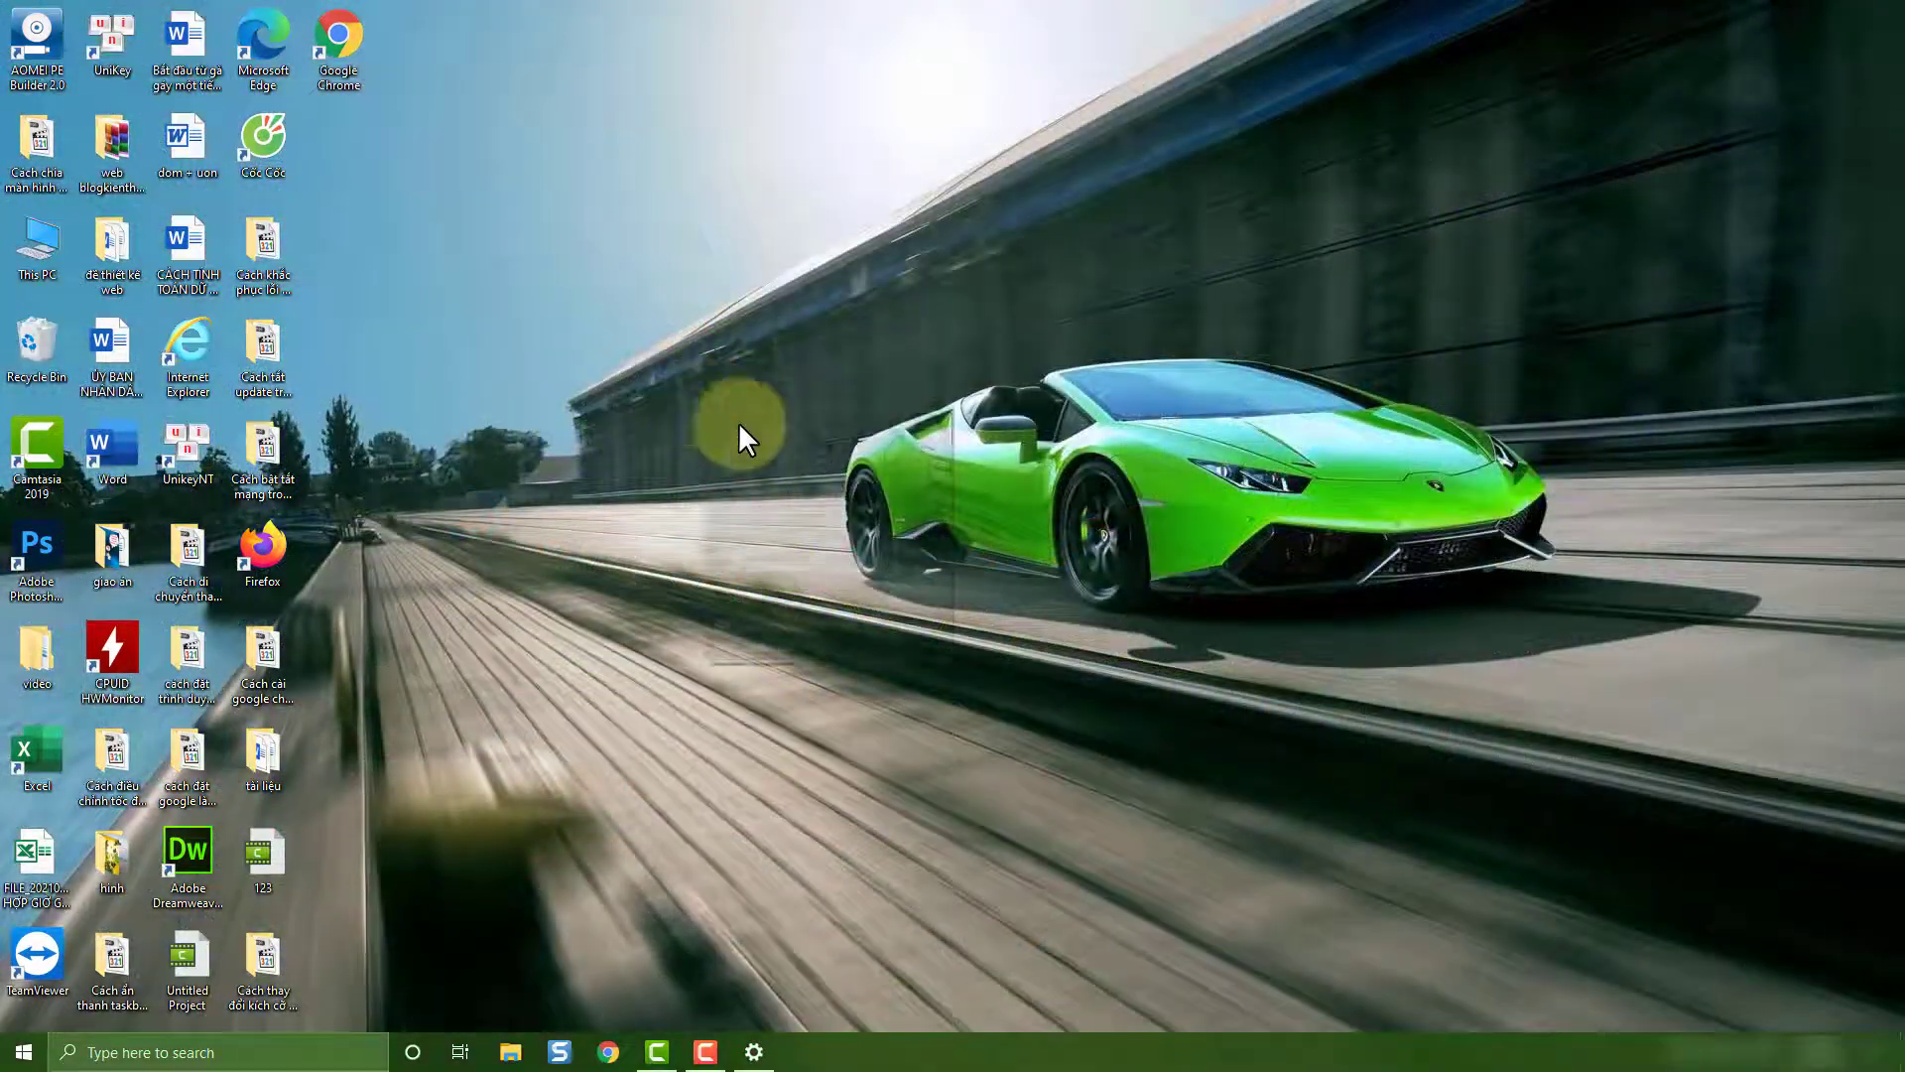
pyautogui.rightClick(738, 421)
pyautogui.click(784, 565)
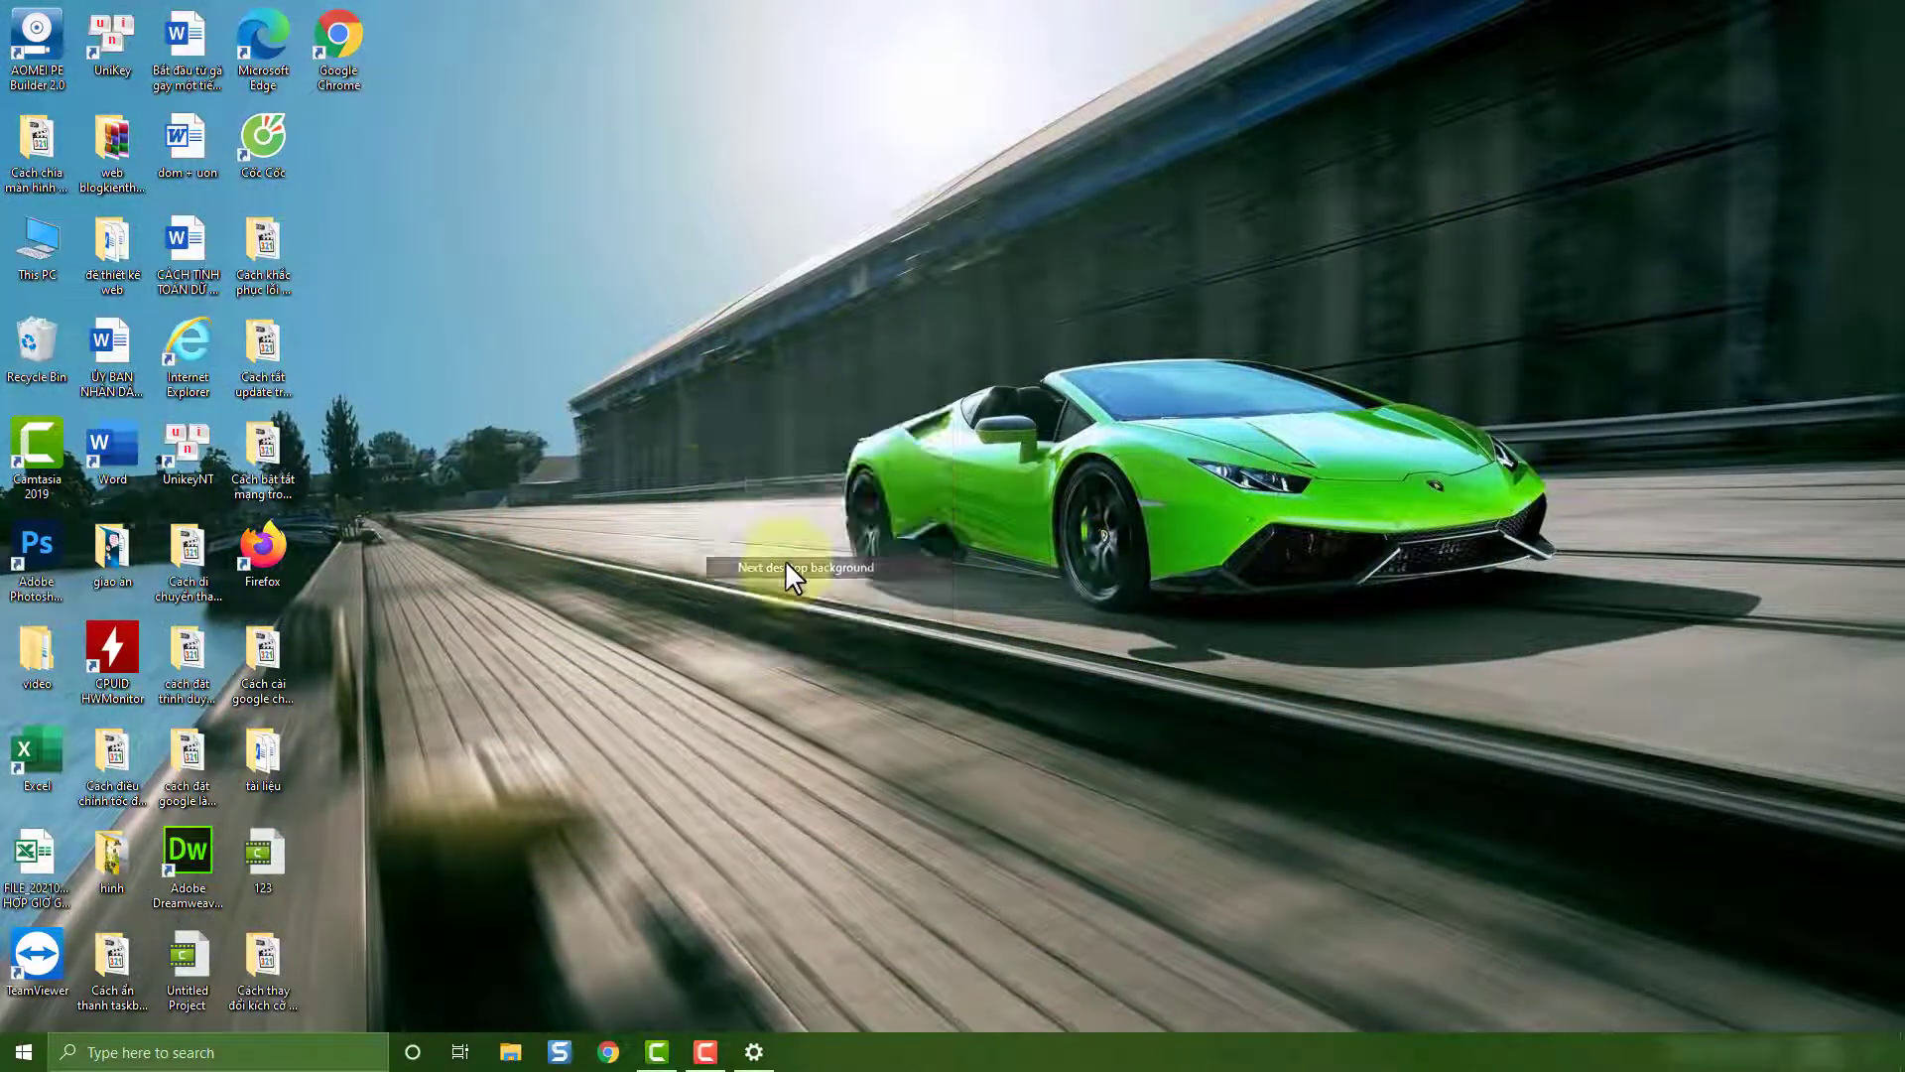